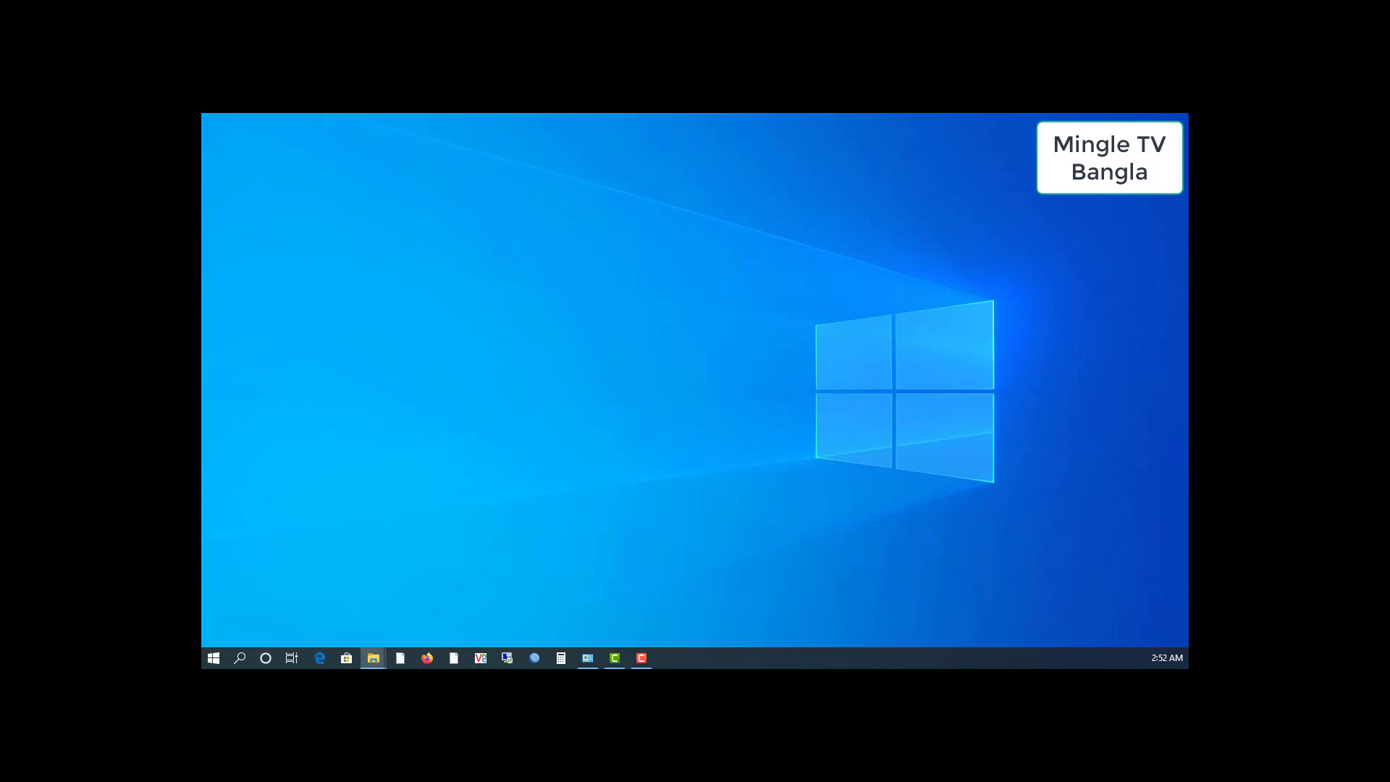
Run setup from D:\RUN\MS Office 2010 in File Explorer, then minimize the Explorer window
click(372, 657)
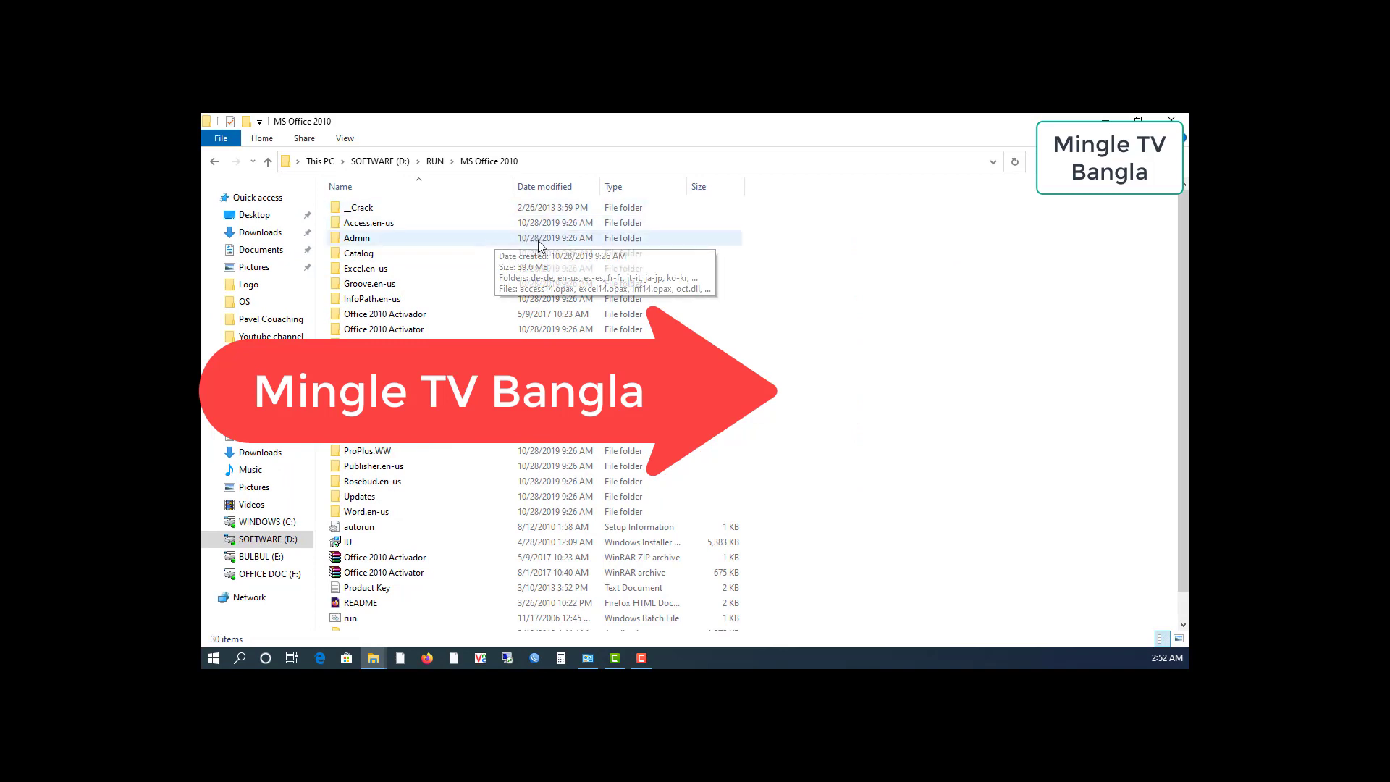
scroll(537, 240, down, 1)
click(546, 163)
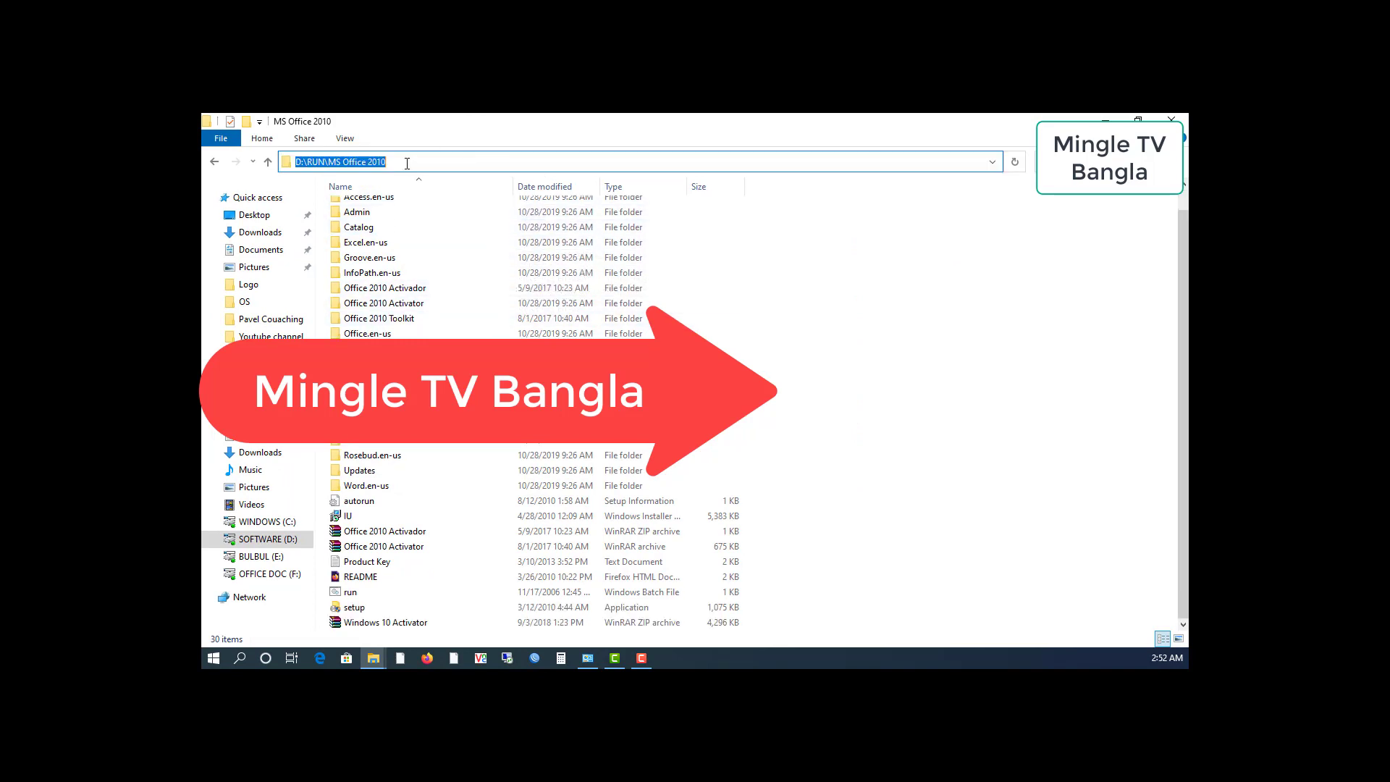
click(815, 352)
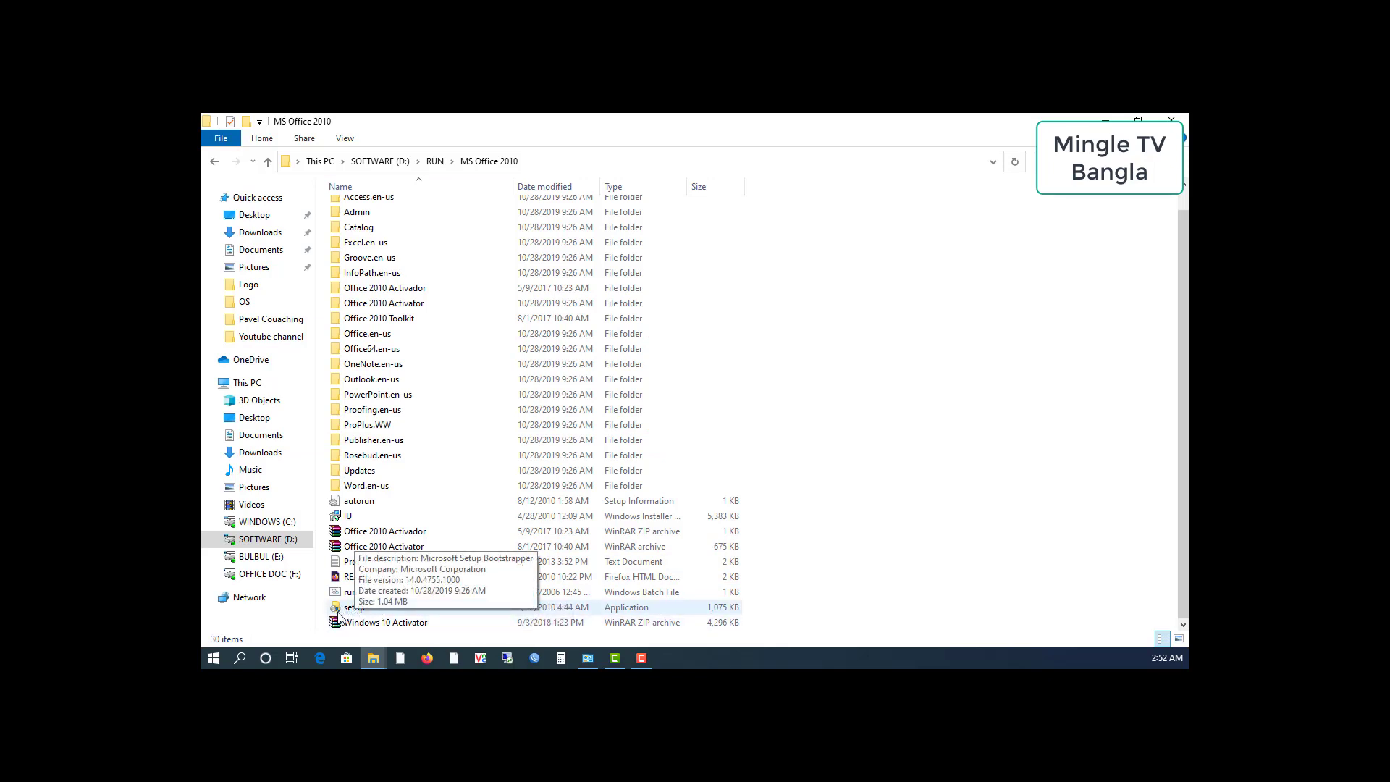
double_click(396, 607)
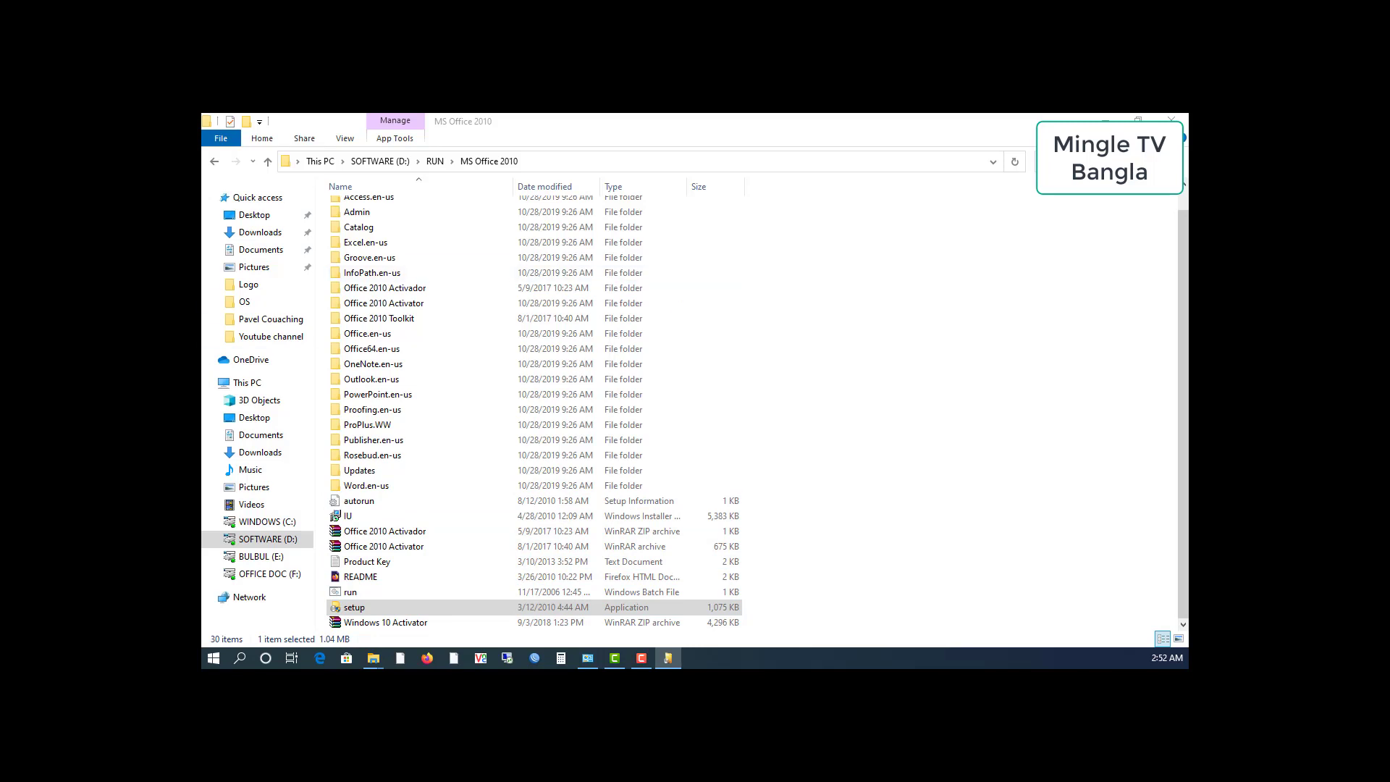
click(1106, 121)
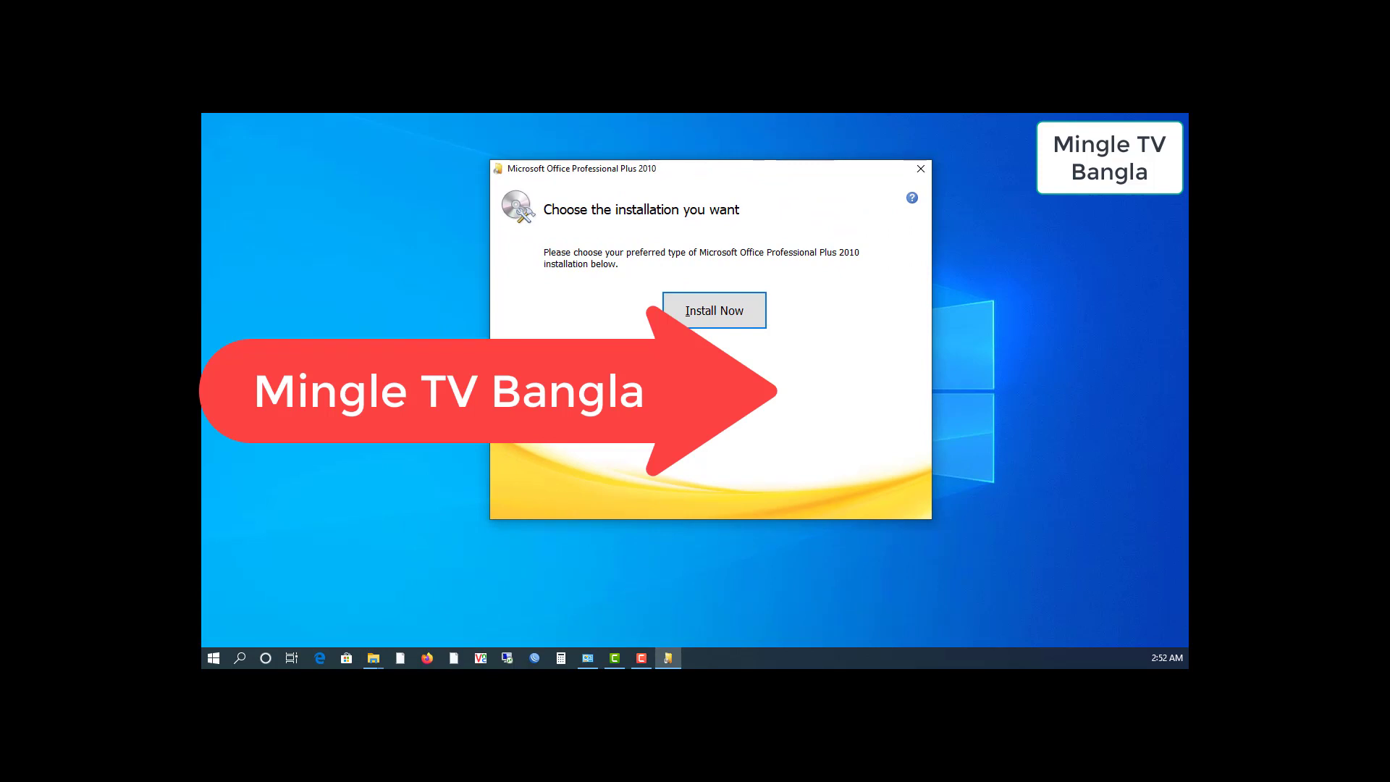
Choose a customized installation and set Access and InfoPath to Not Available
click(715, 354)
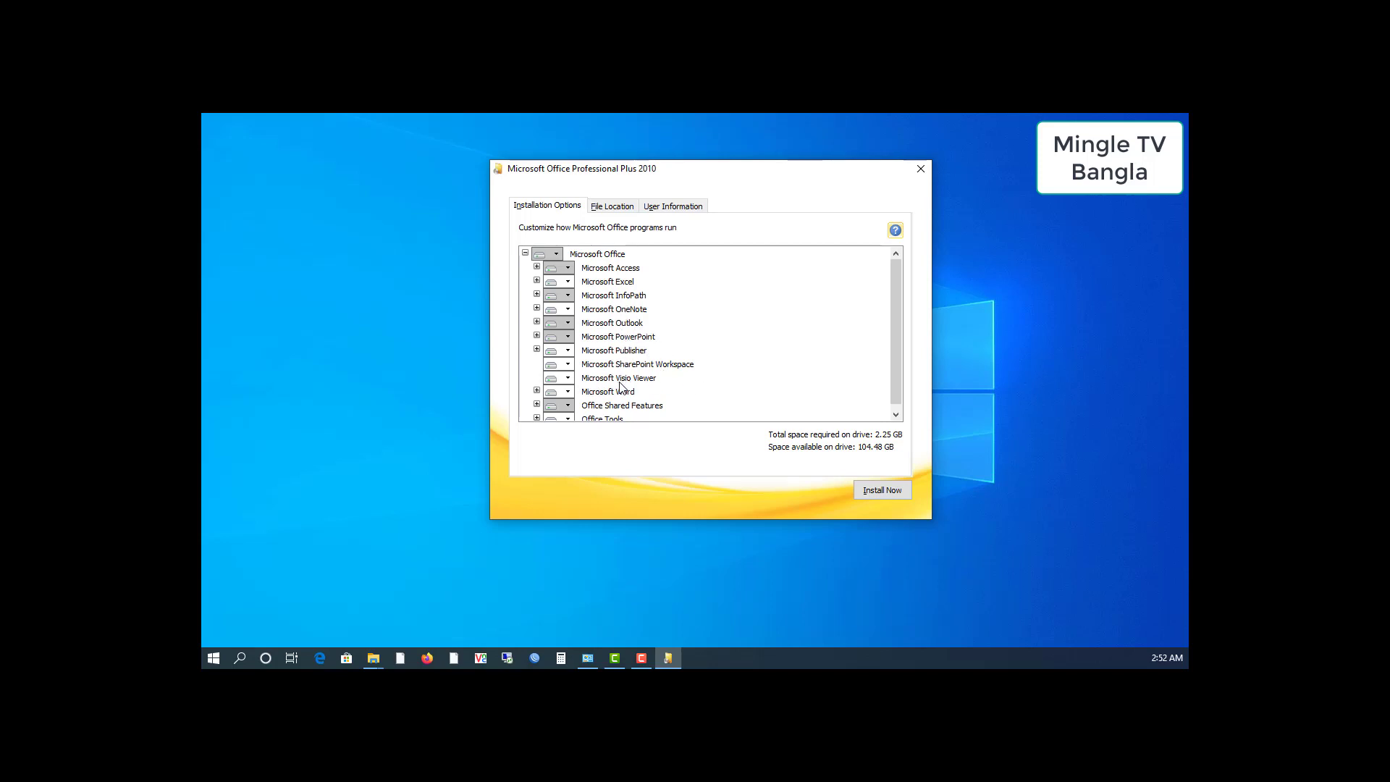
scroll(659, 407, down, 1)
scroll(607, 397, up, 1)
click(566, 269)
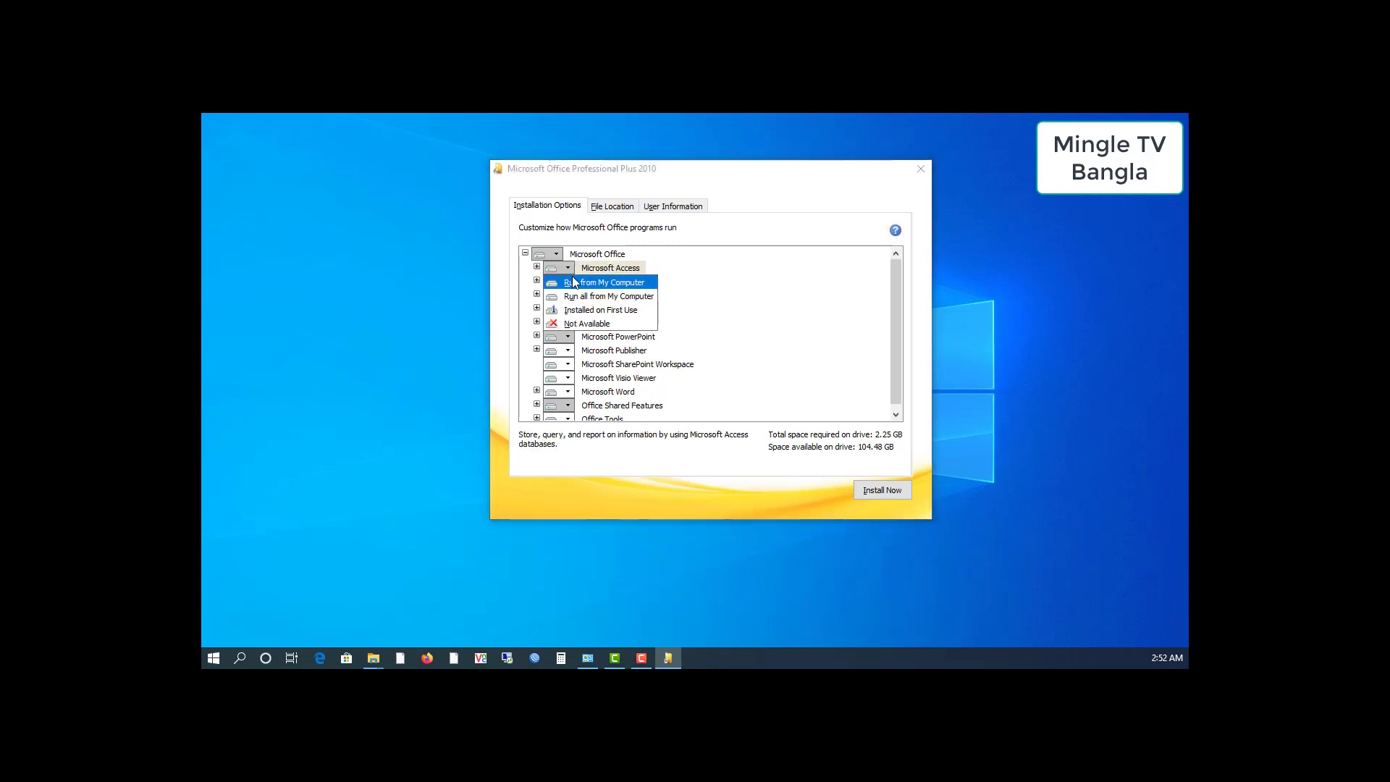
click(573, 324)
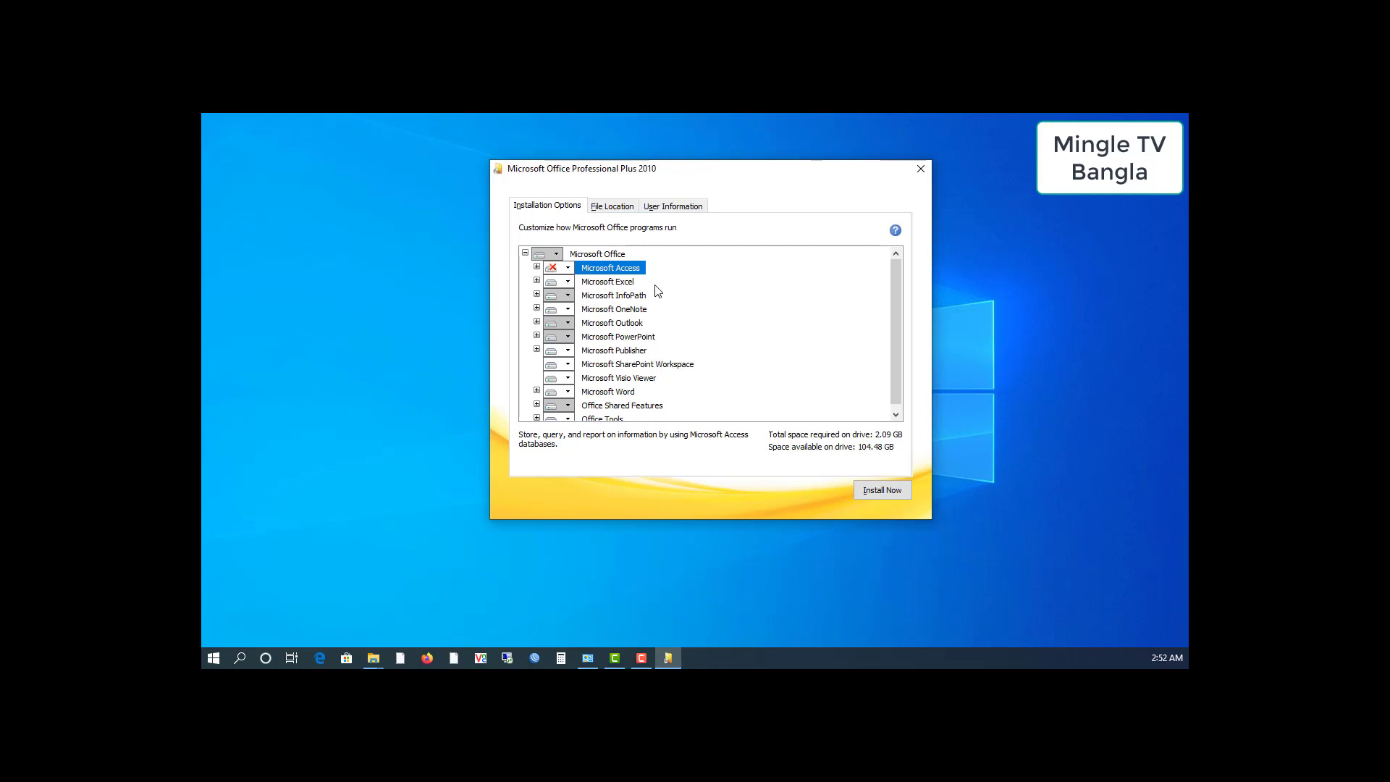
click(571, 297)
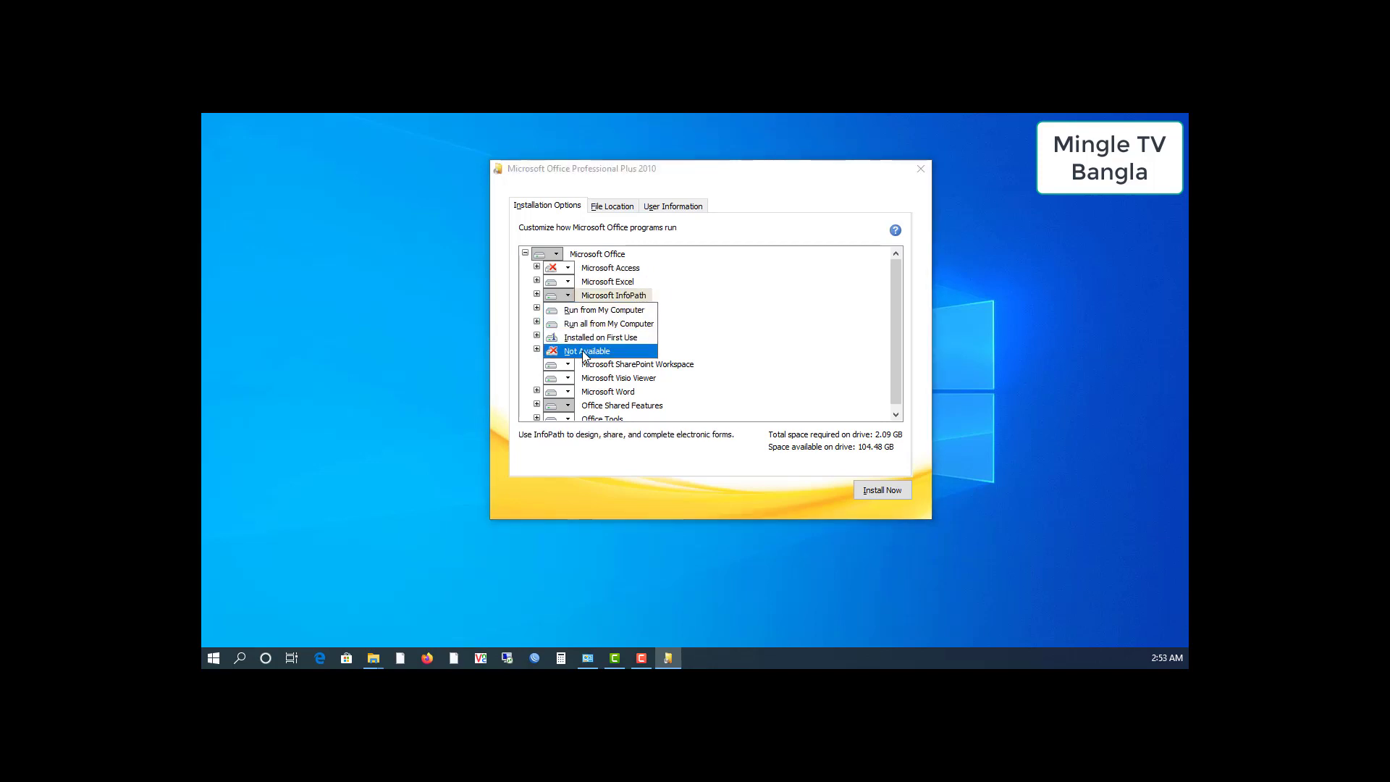
click(583, 354)
Set OneNote, Publisher and SharePoint Workspace to Not Available, bringing required space to 1.74 GB
click(571, 311)
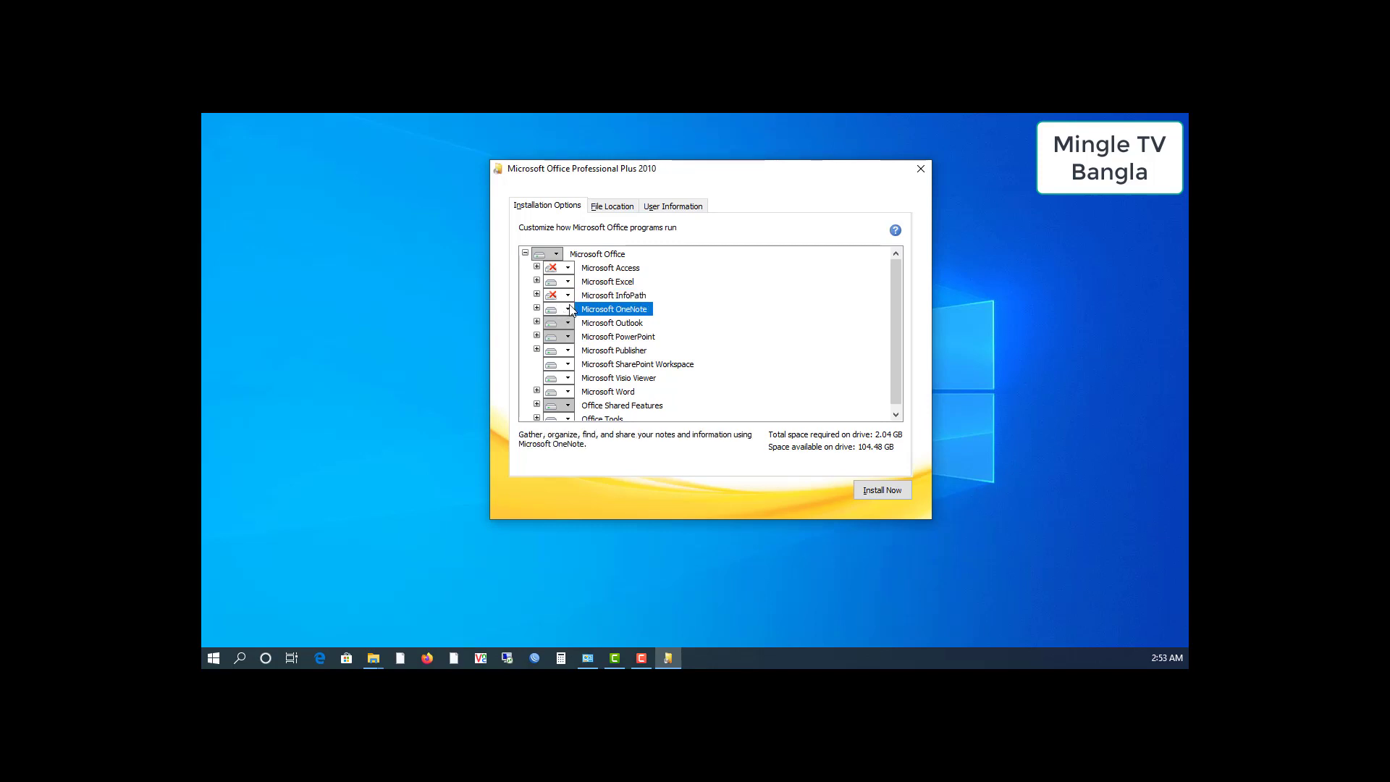
click(573, 367)
click(567, 352)
click(585, 408)
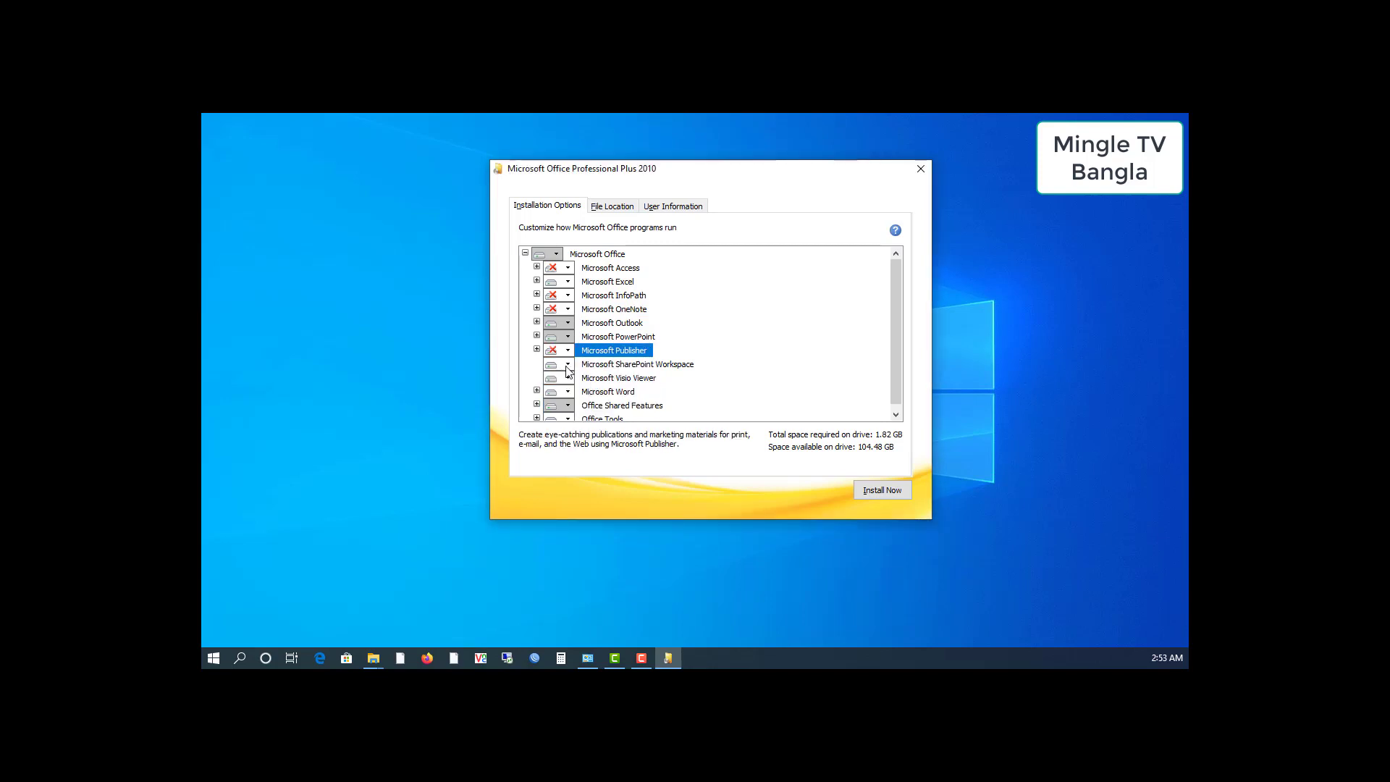
click(568, 364)
click(585, 420)
scroll(621, 404, down, 1)
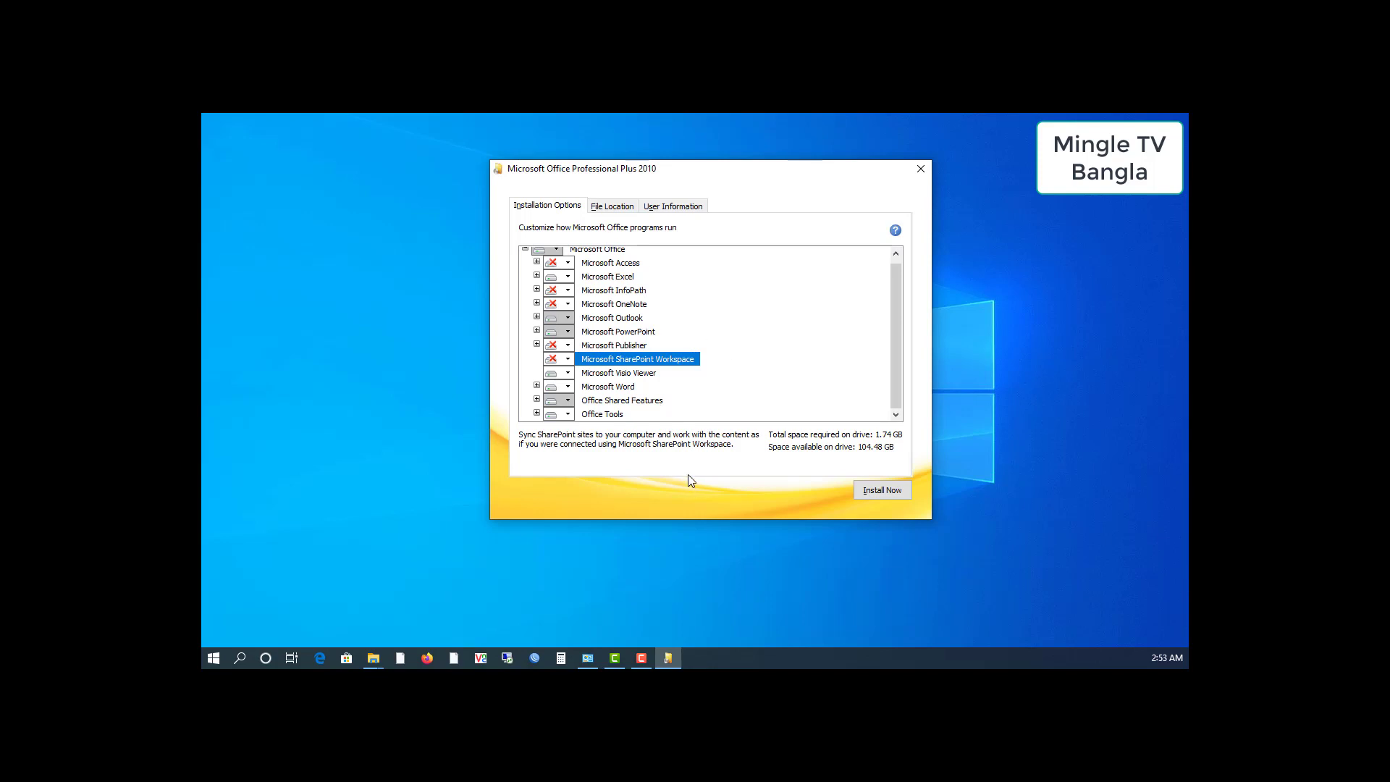
scroll(627, 322, up, 1)
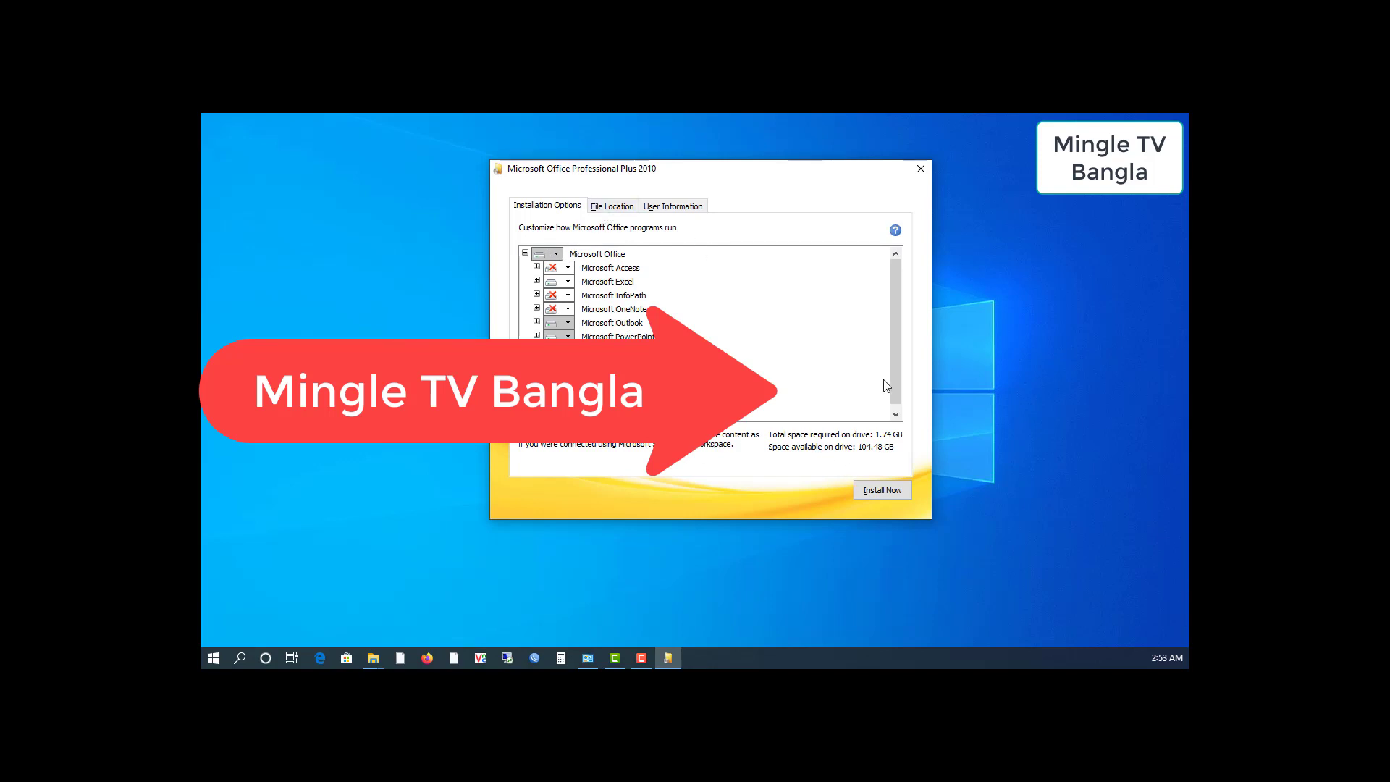
Replace the Full Name on the User Information page with the user's full name
click(624, 208)
click(661, 208)
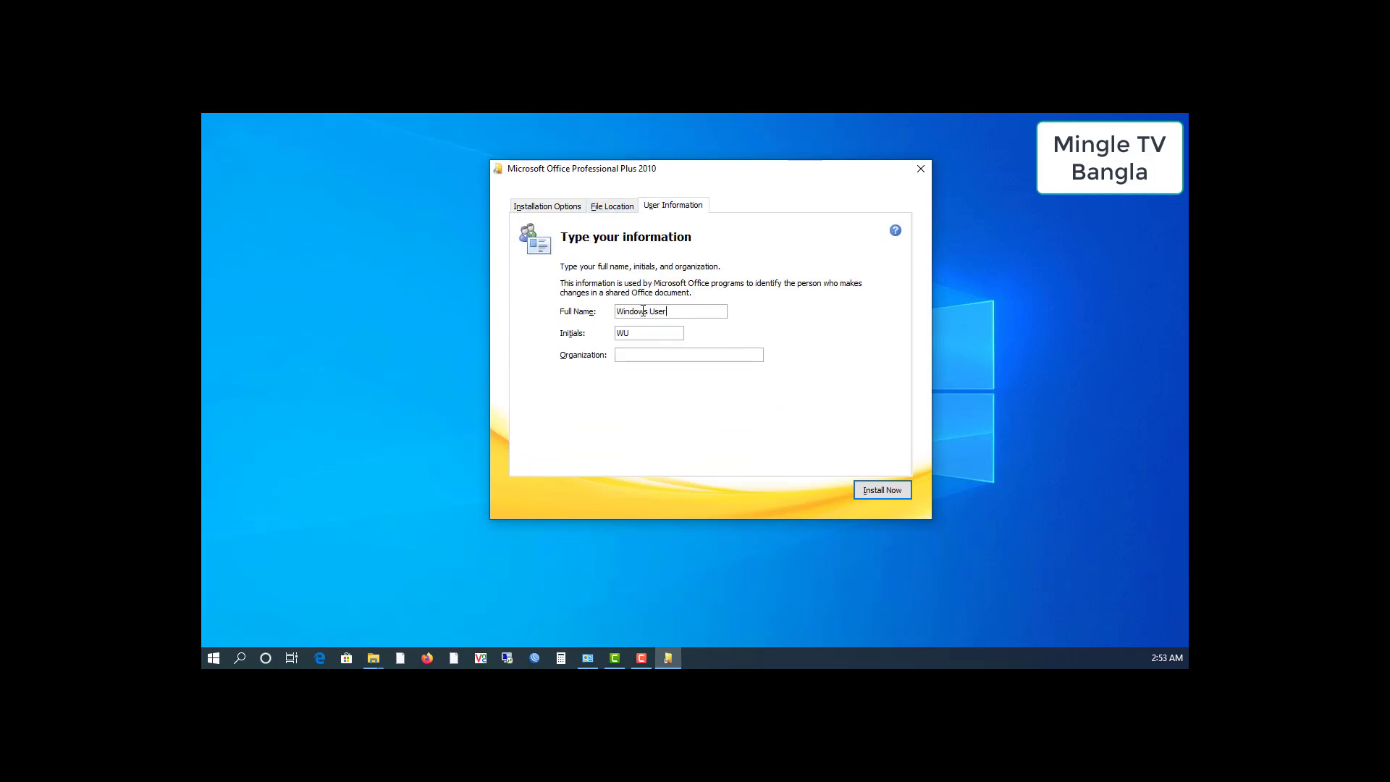
key(ctrl+a)
text(Mahmudul Hasan Bulbu)
Select the existing initials and enter 'Durnto' in the Organization field
click(598, 211)
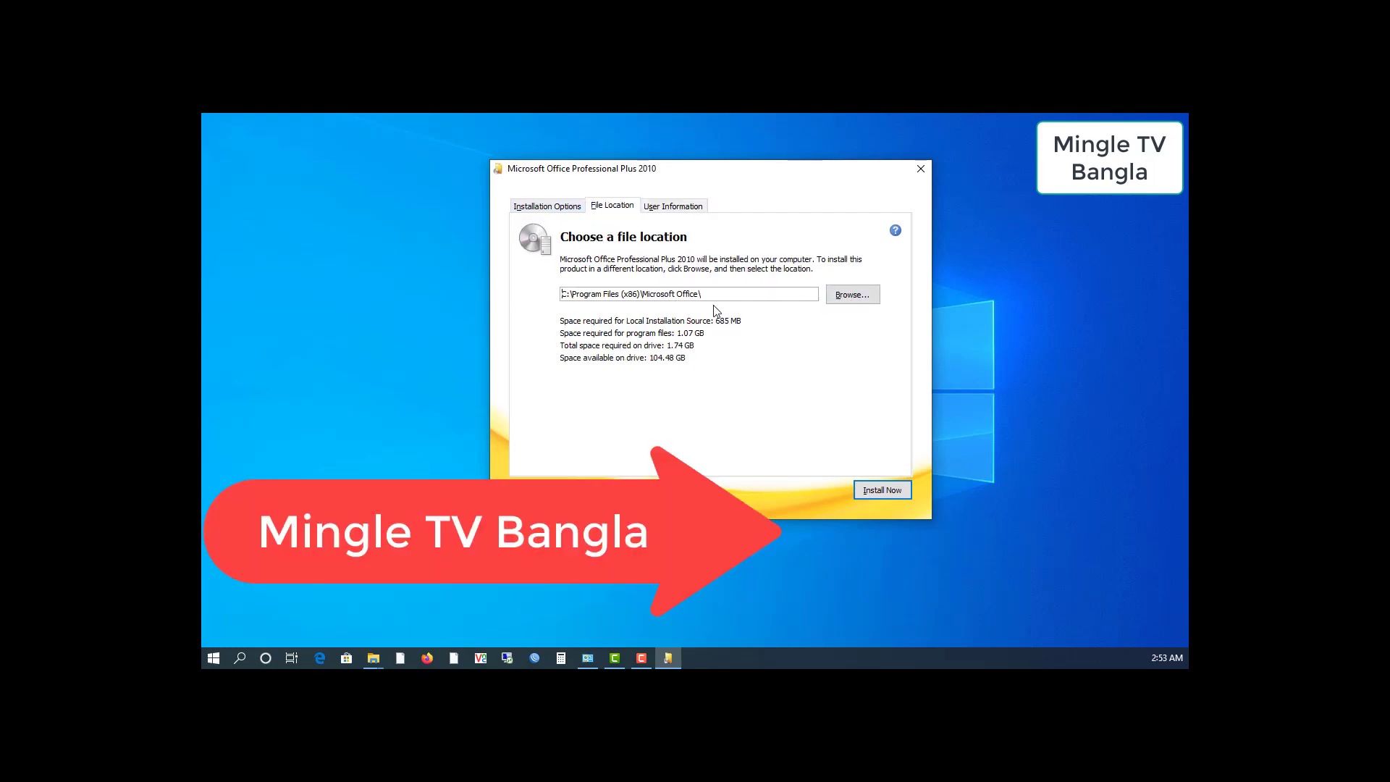
click(532, 208)
click(665, 207)
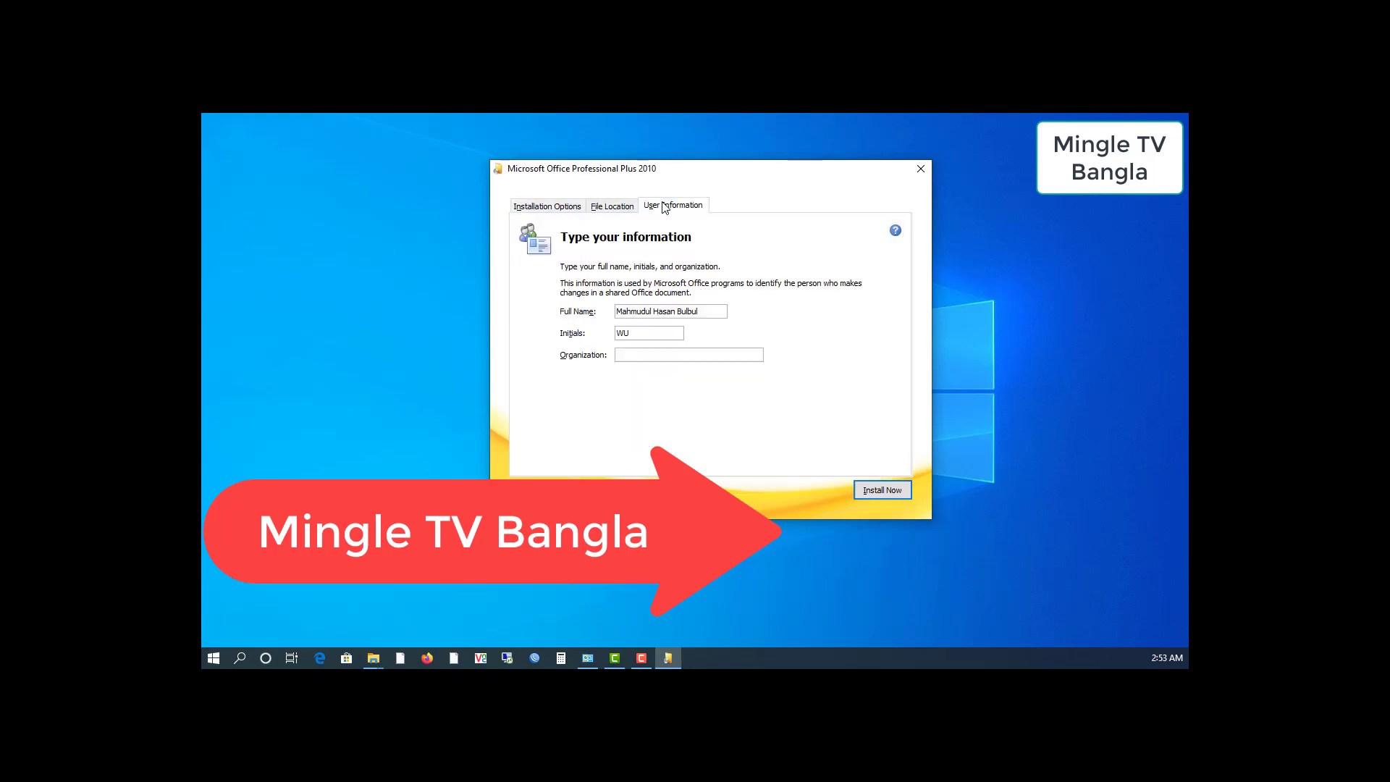
click(687, 354)
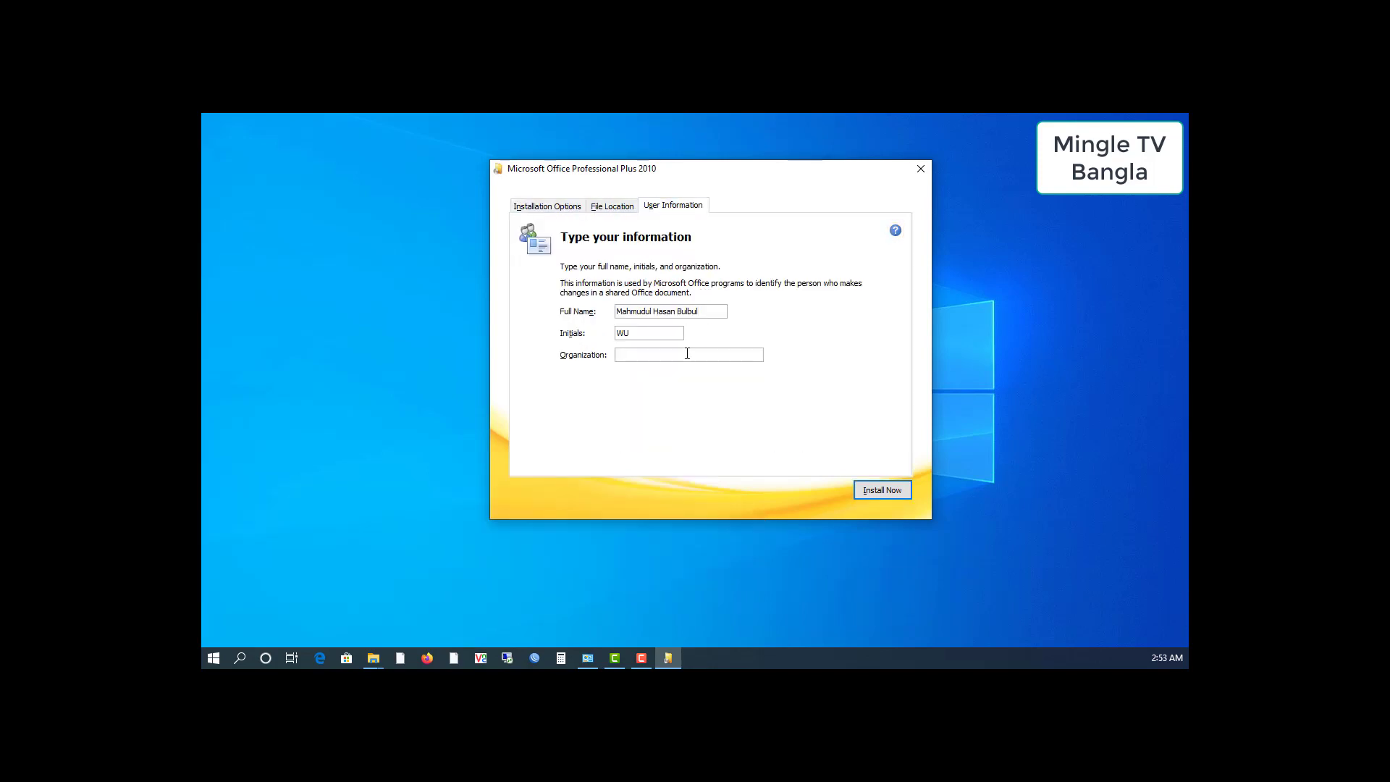
double_click(619, 330)
click(660, 353)
text(Durnto TV)
Confirm Microsoft Access is Not Available, then start the installation with Install Now
click(603, 208)
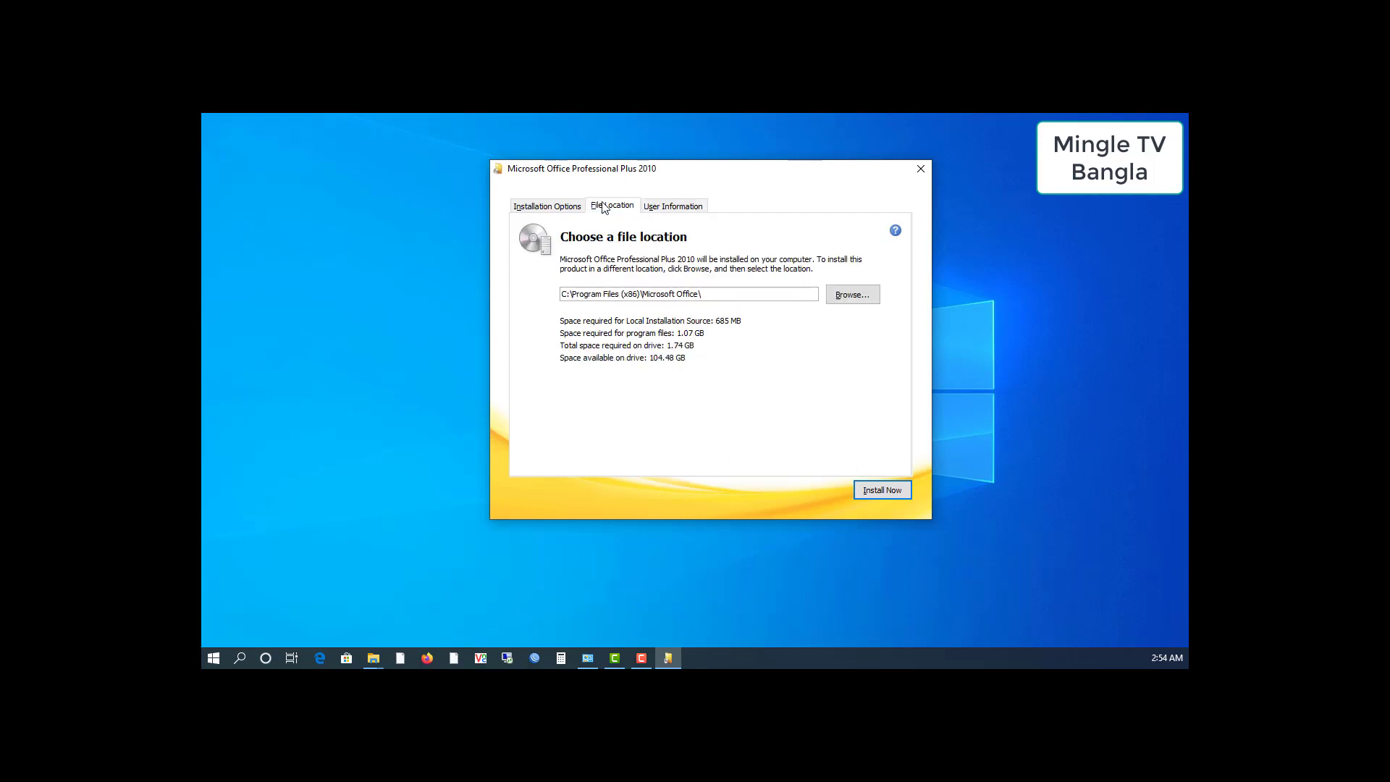
click(551, 208)
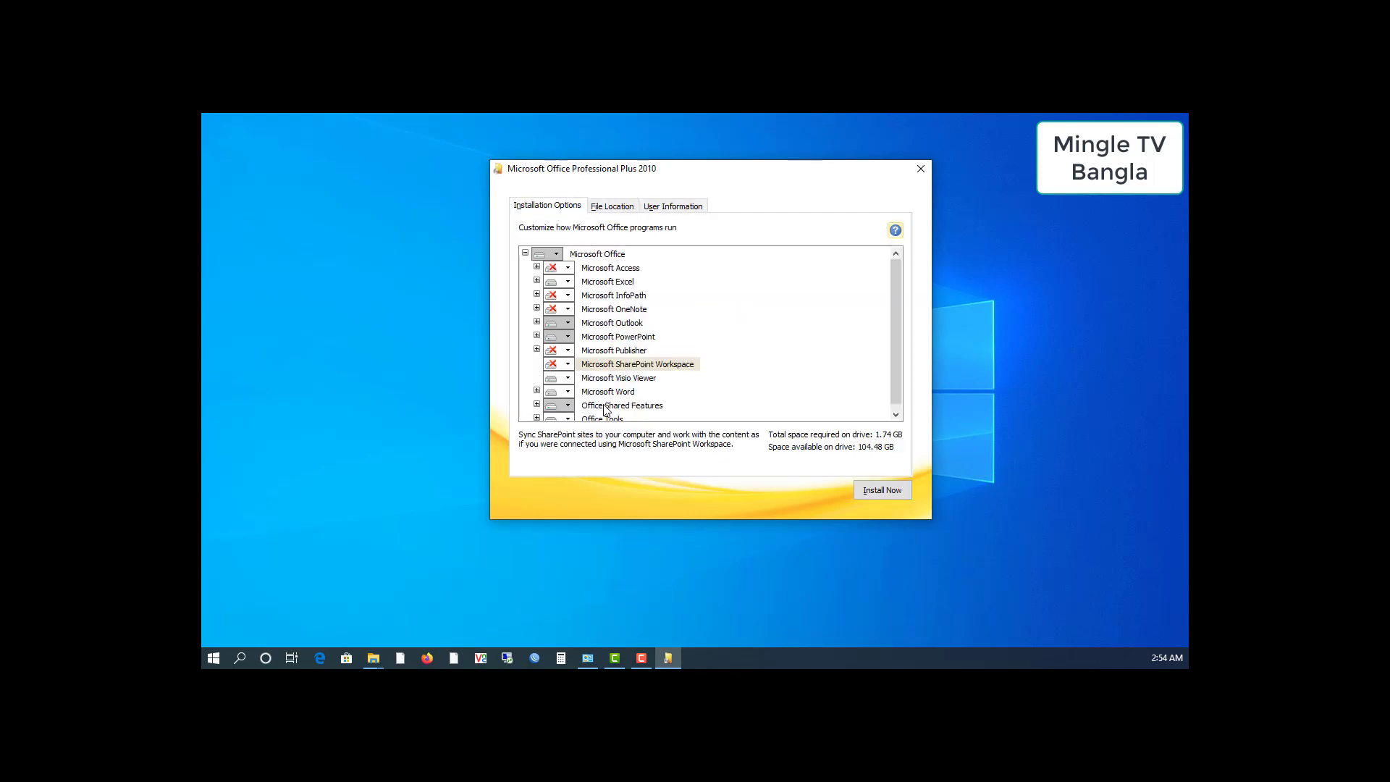
scroll(606, 411, down, 1)
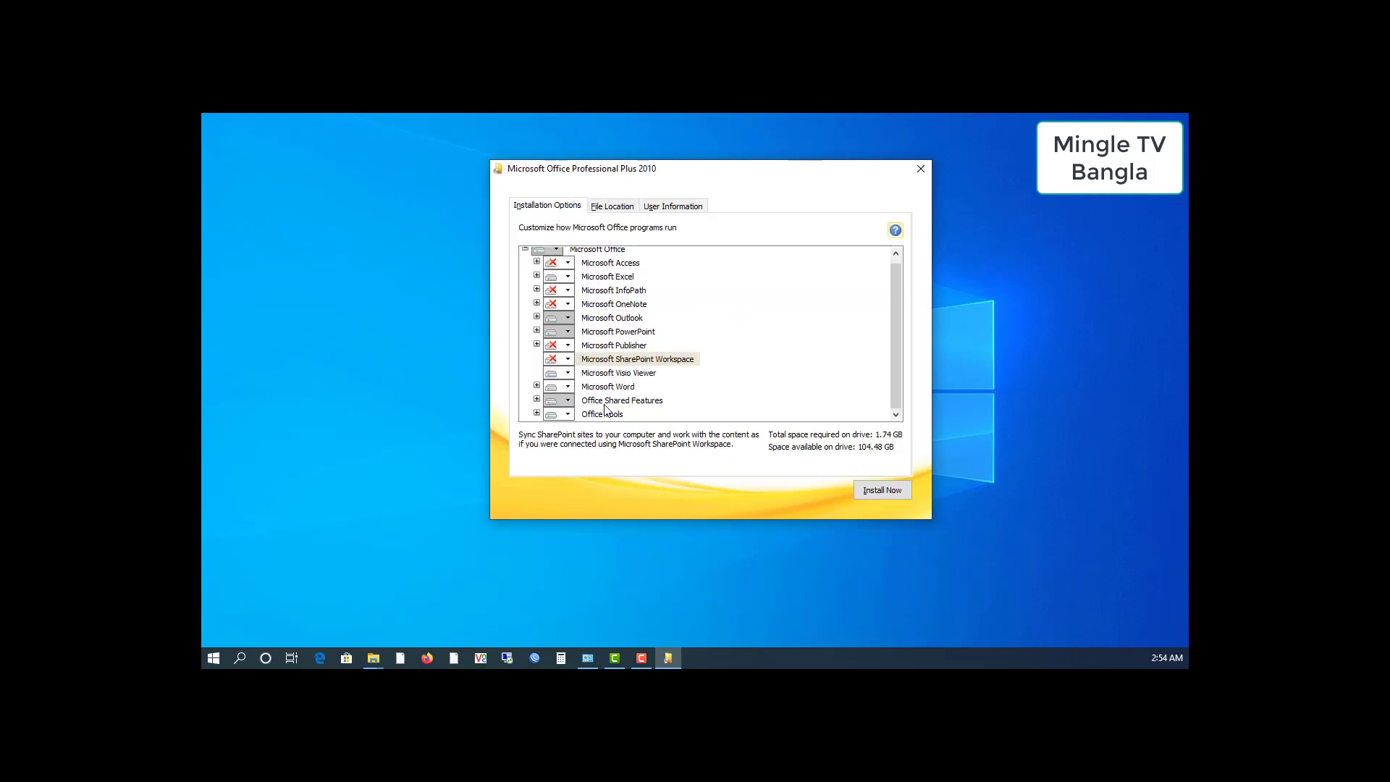
scroll(569, 278, up, 1)
click(567, 268)
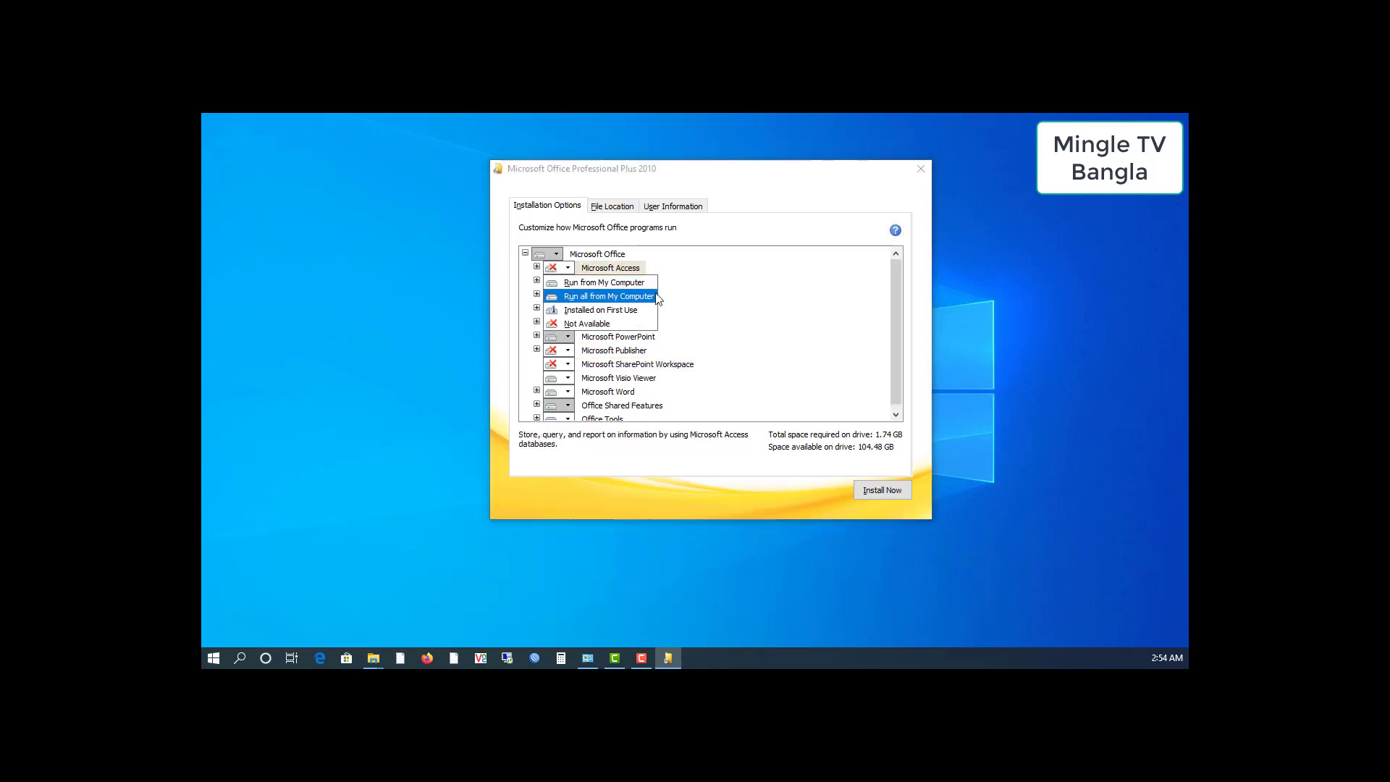
click(621, 281)
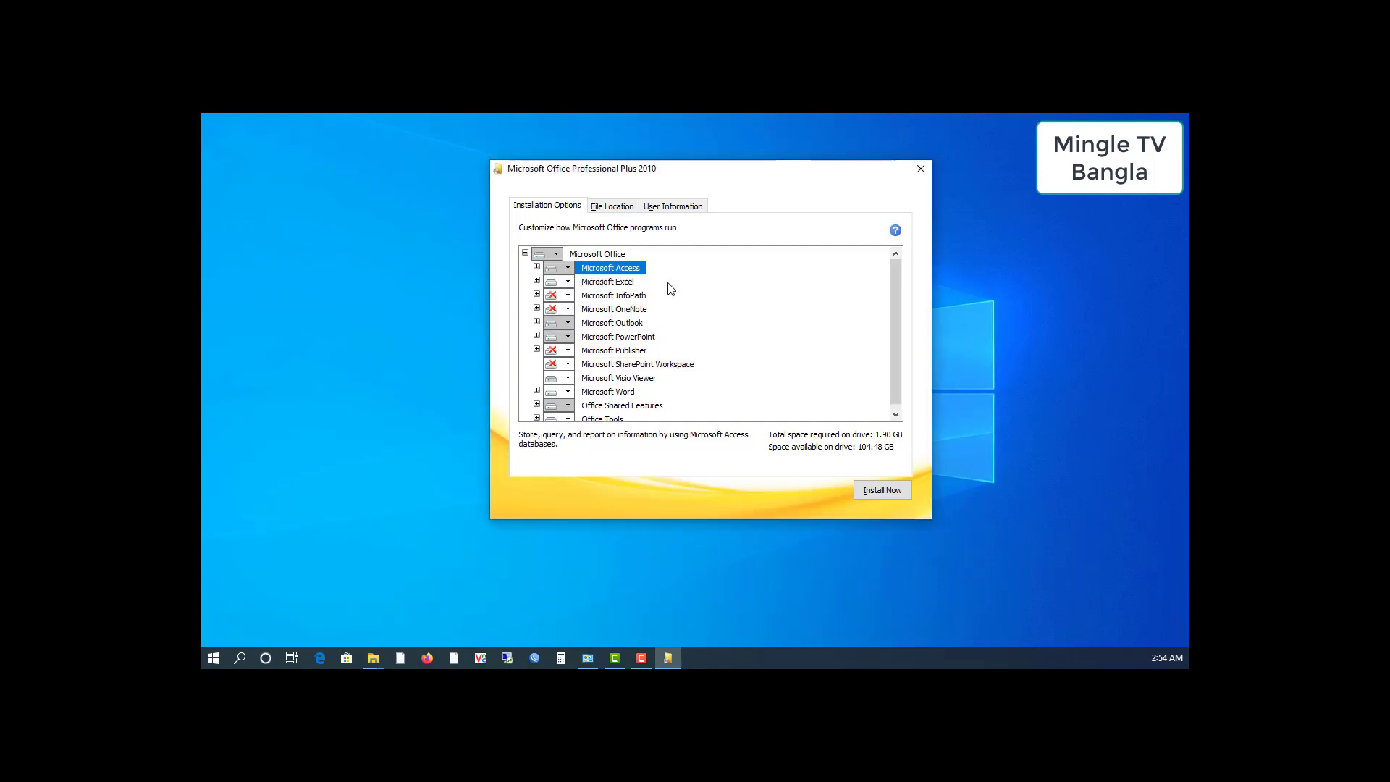
click(567, 268)
click(618, 326)
click(882, 492)
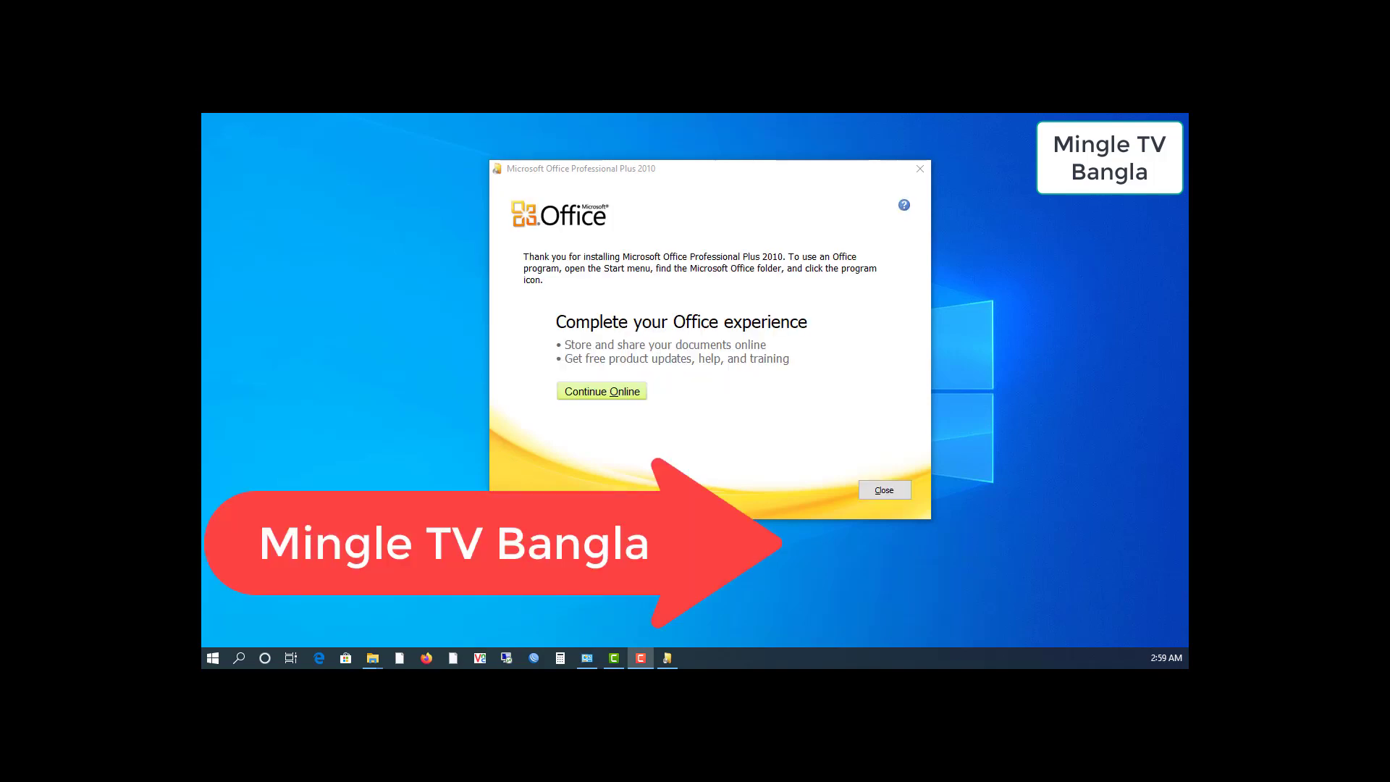
Close the setup window once the installation has finished
click(888, 492)
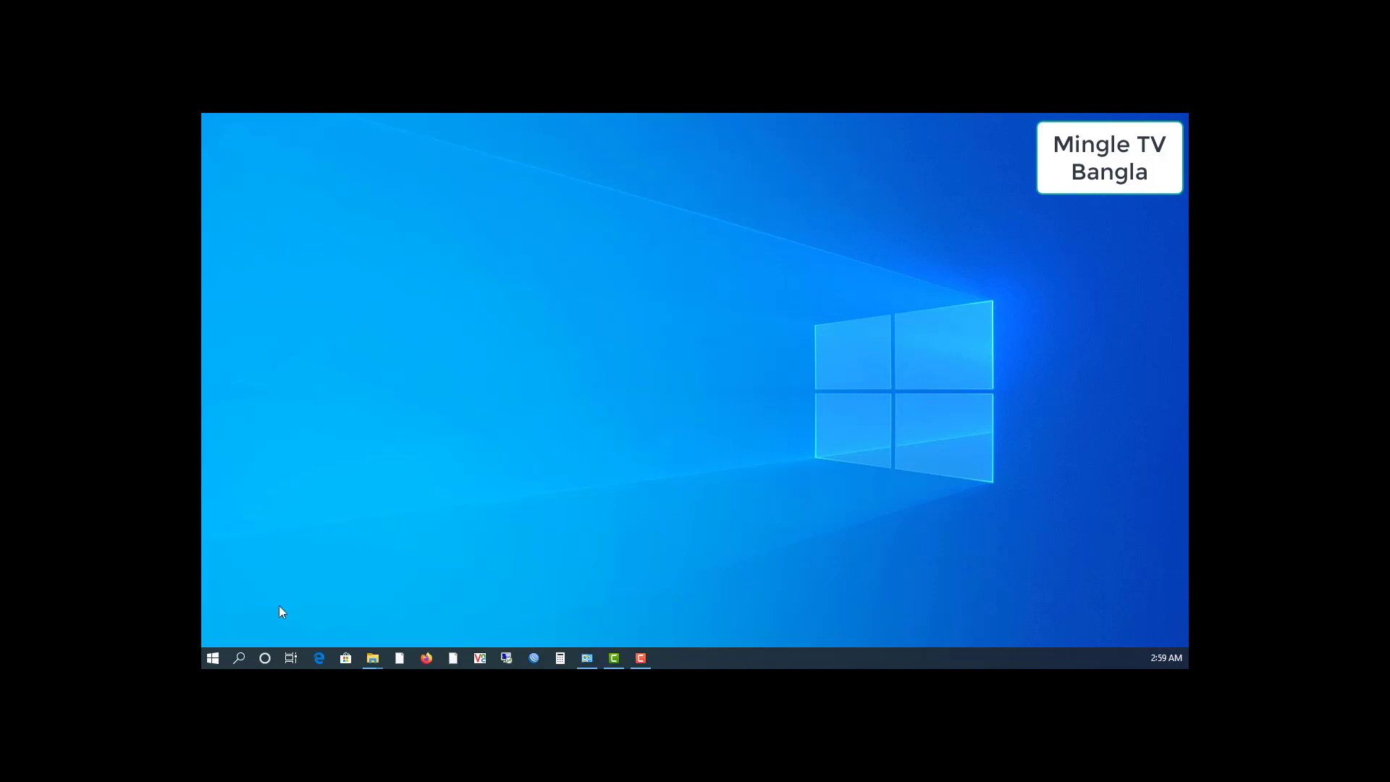
Start Microsoft Word 2010 from the Start menu's Microsoft Office folder
click(213, 659)
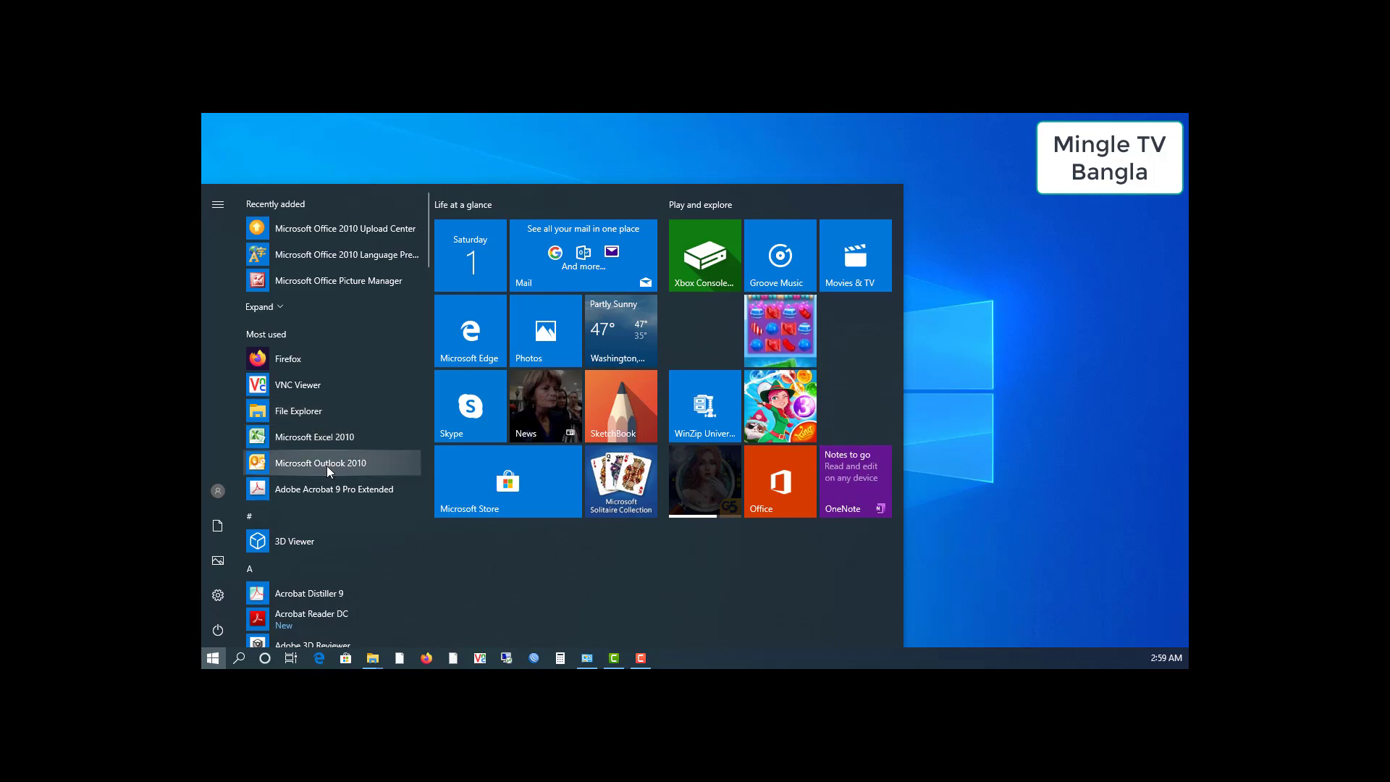
scroll(319, 524, down, 3)
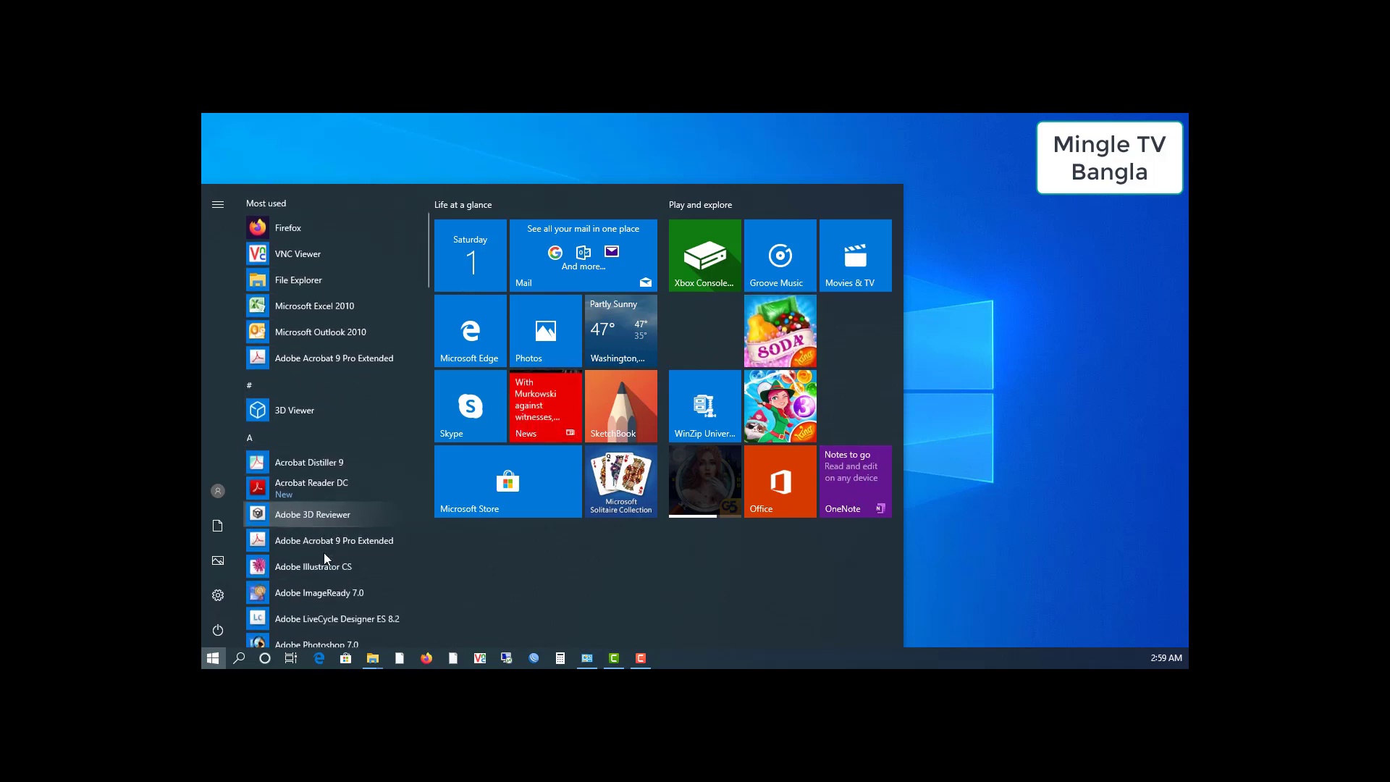
scroll(325, 550, down, 8)
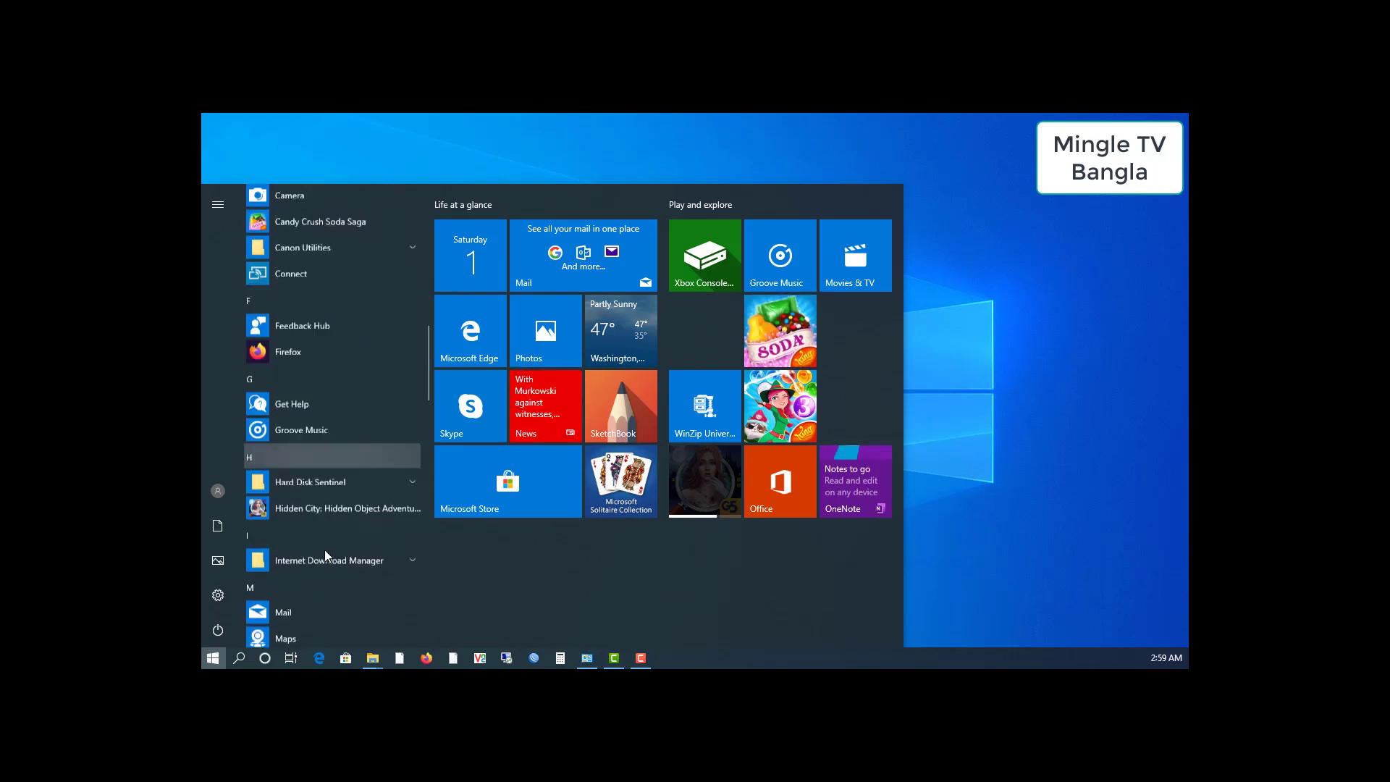
scroll(324, 549, down, 2)
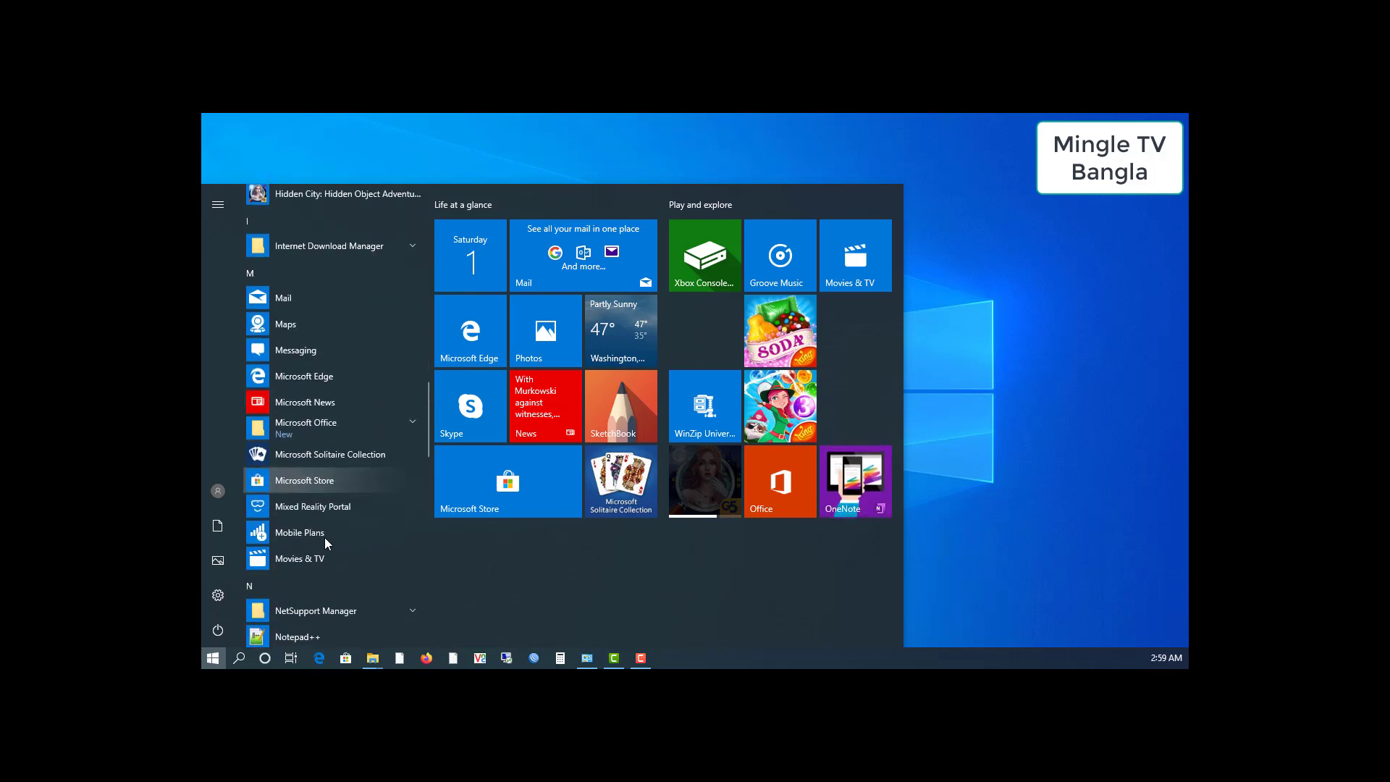
click(410, 427)
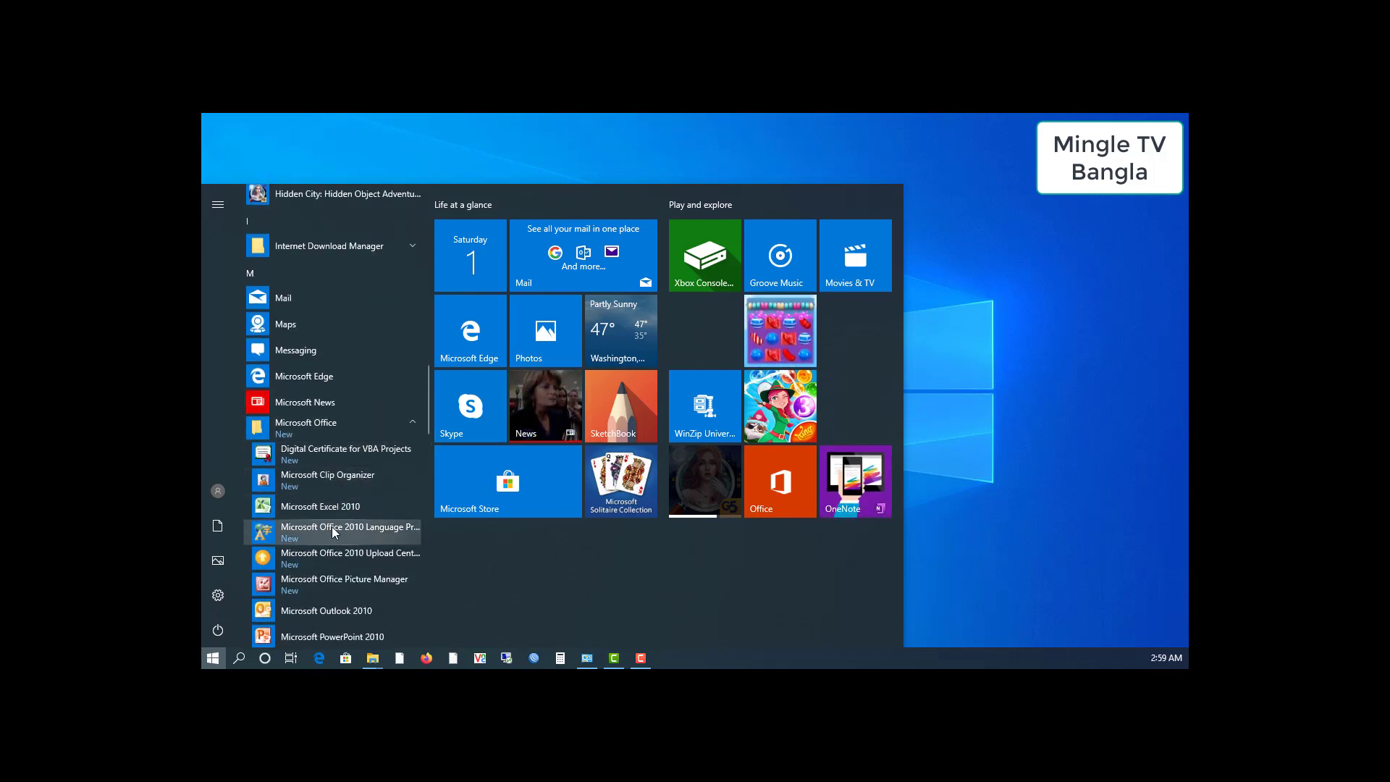
scroll(333, 527, down, 2)
scroll(336, 406, down, 2)
scroll(332, 409, up, 3)
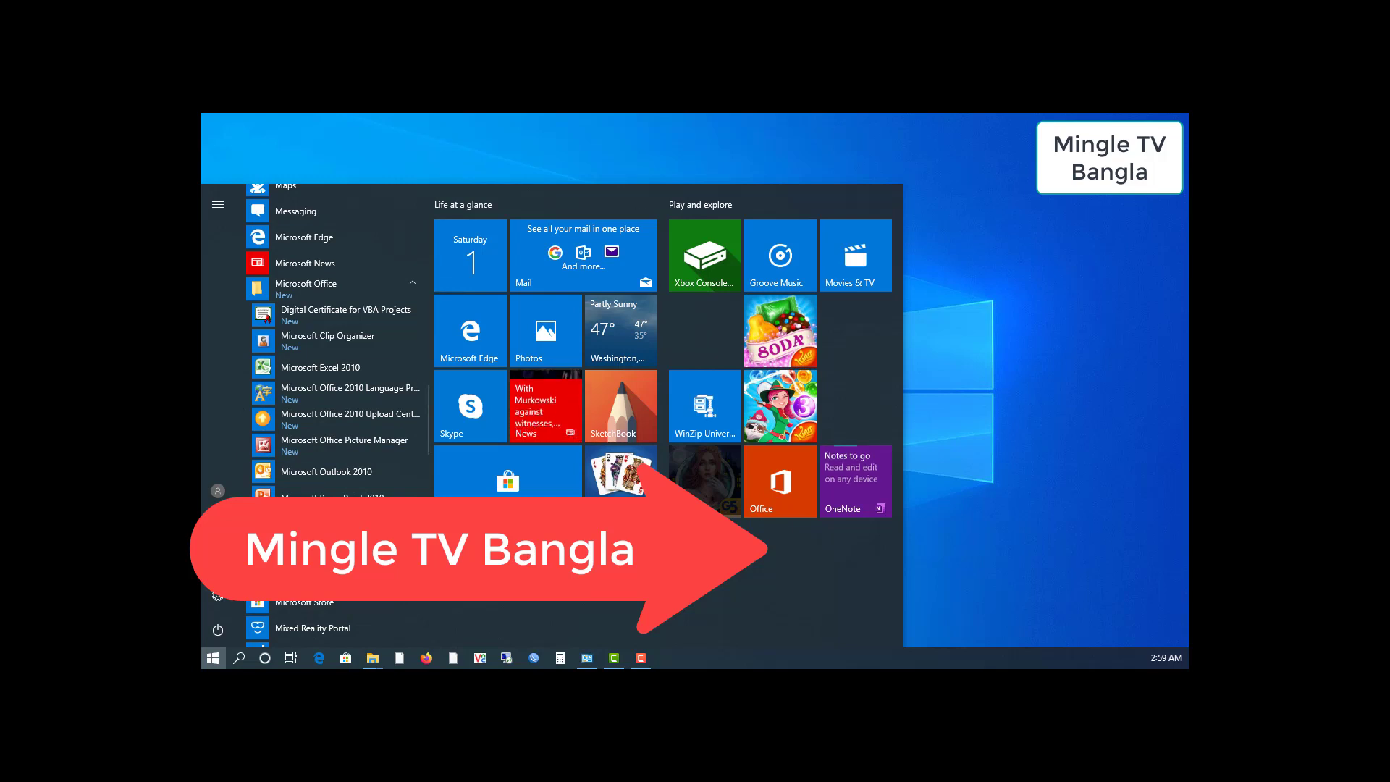
click(329, 552)
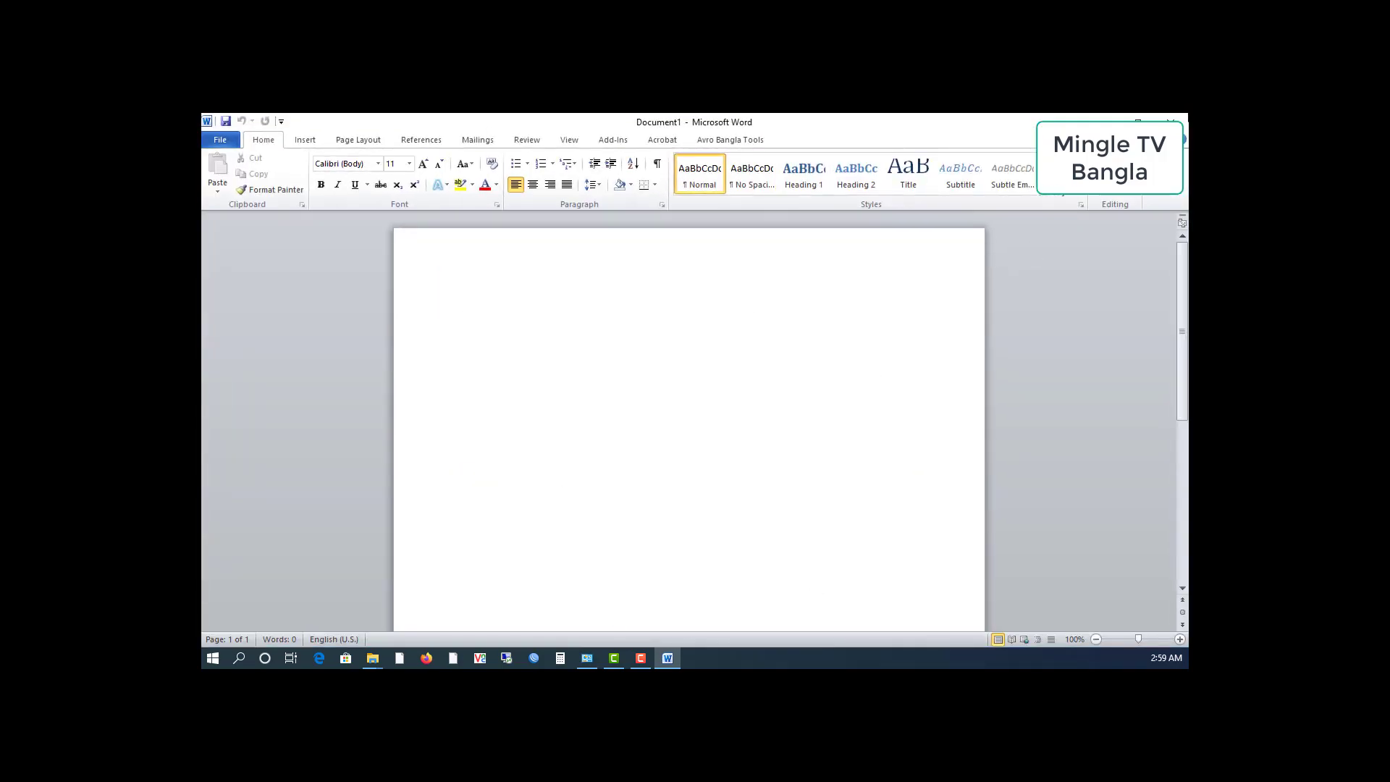
Close Word's blank Document1 and refresh the desktop from its context menu
click(1174, 118)
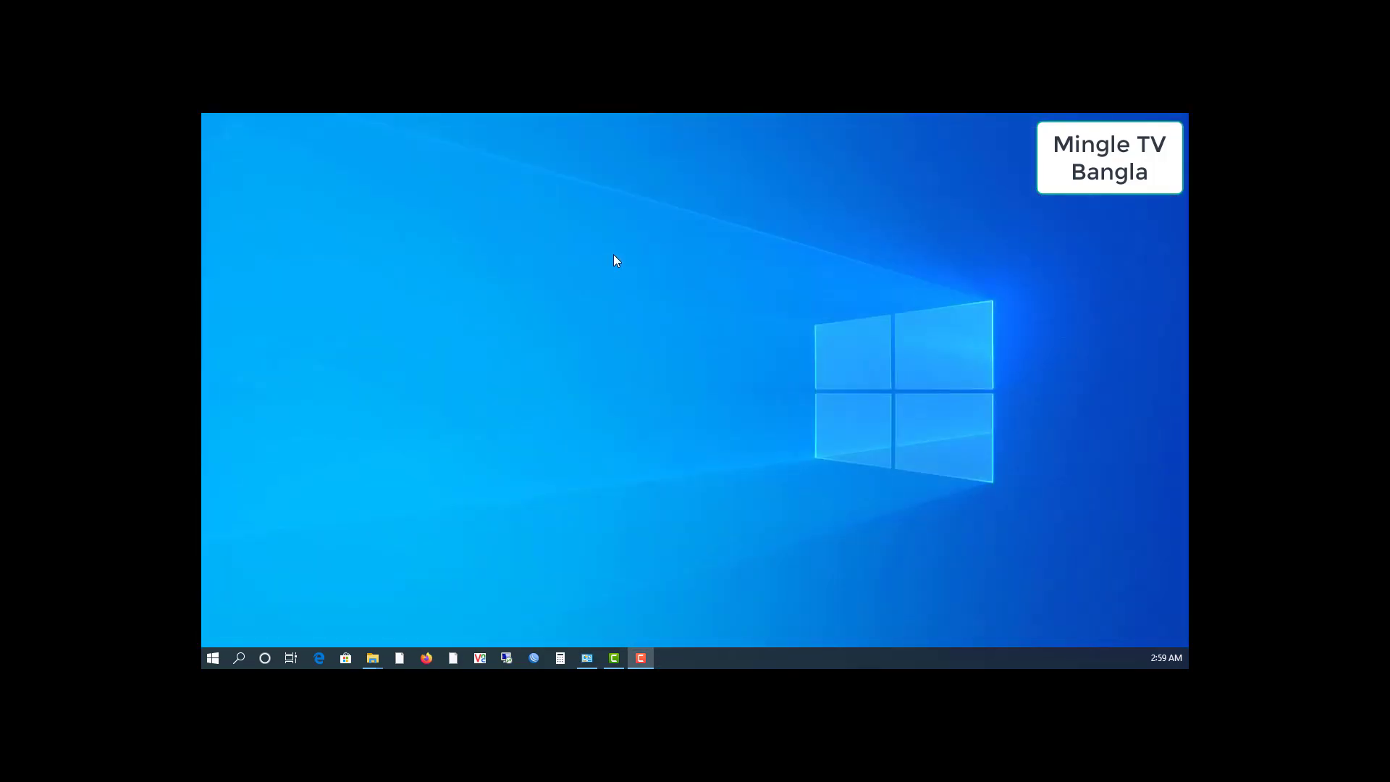
right_click(614, 255)
click(643, 301)
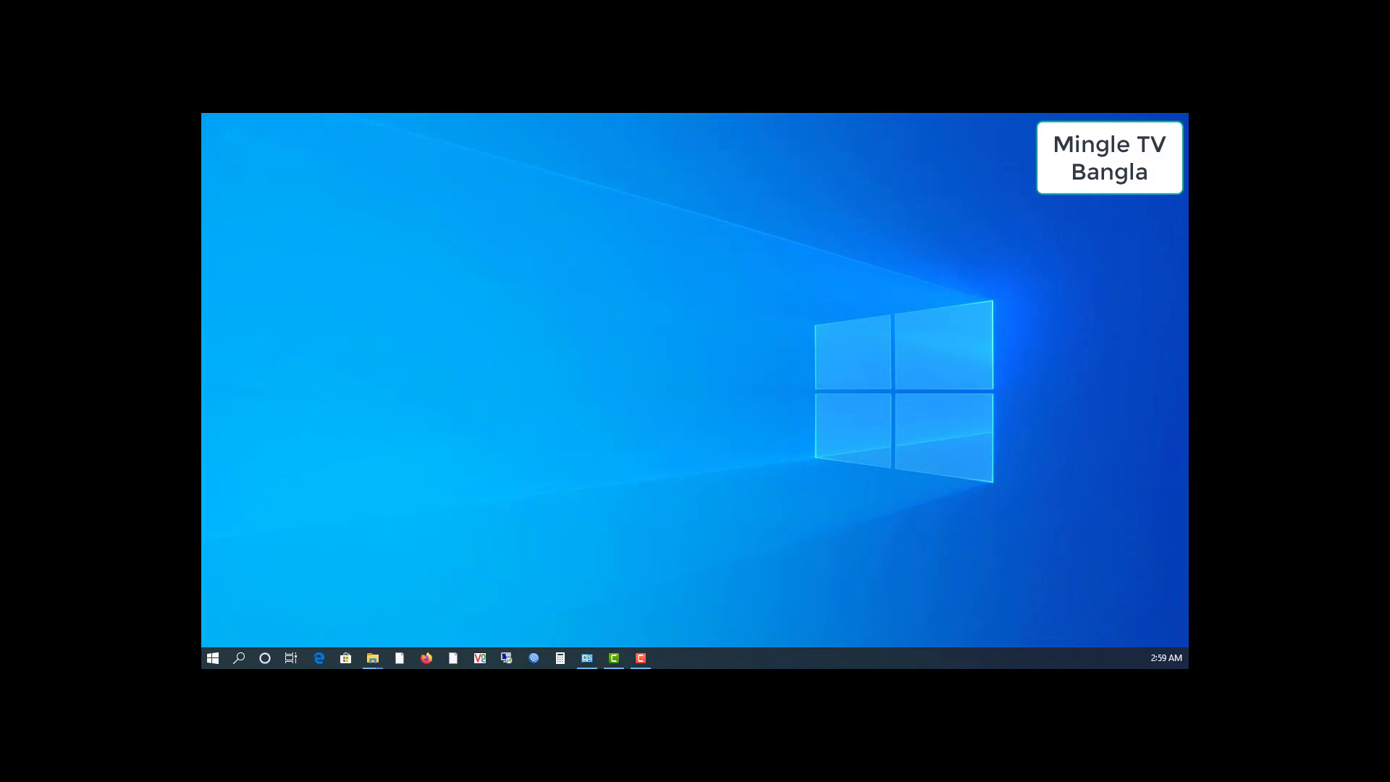